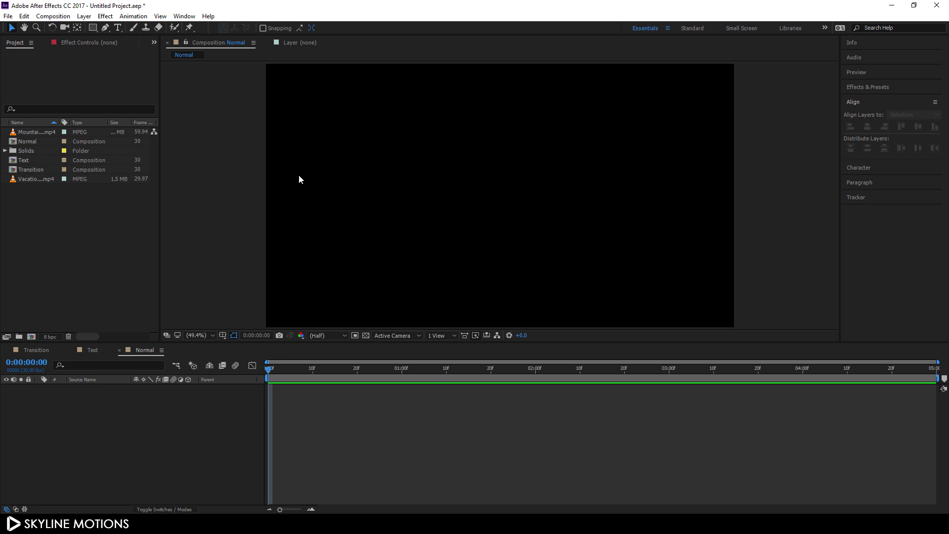
- Open AEJuice Pack Manager 3 from the Window menu and move its panel up
{"action": "left_click", "coordinate": [185, 16]}
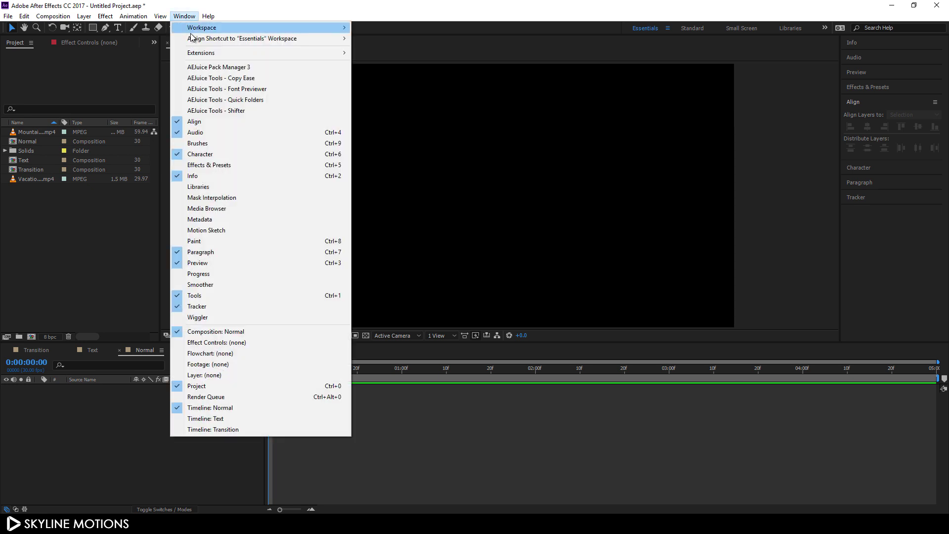
{"action": "left_click", "coordinate": [207, 69]}
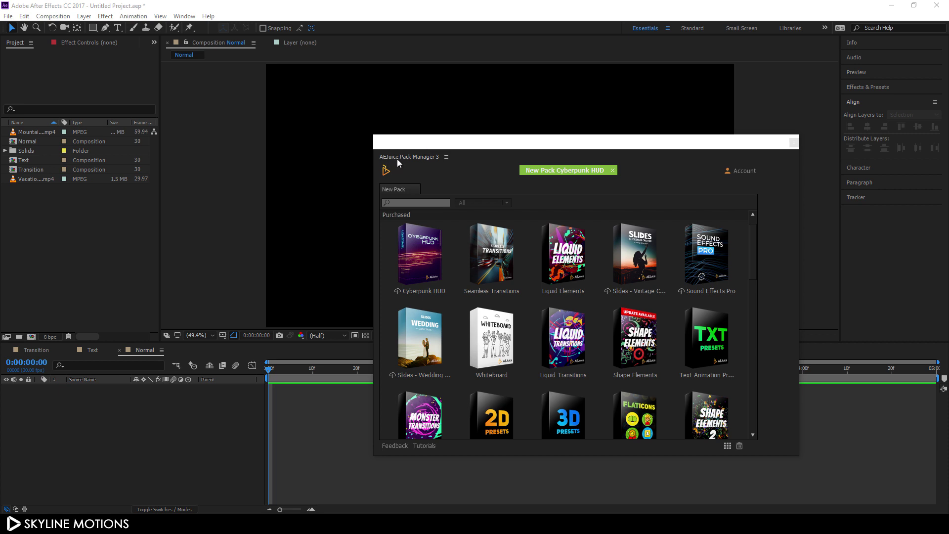
{"action": "left_click_drag", "start_coordinate": [541, 149], "coordinate": [519, 94]}
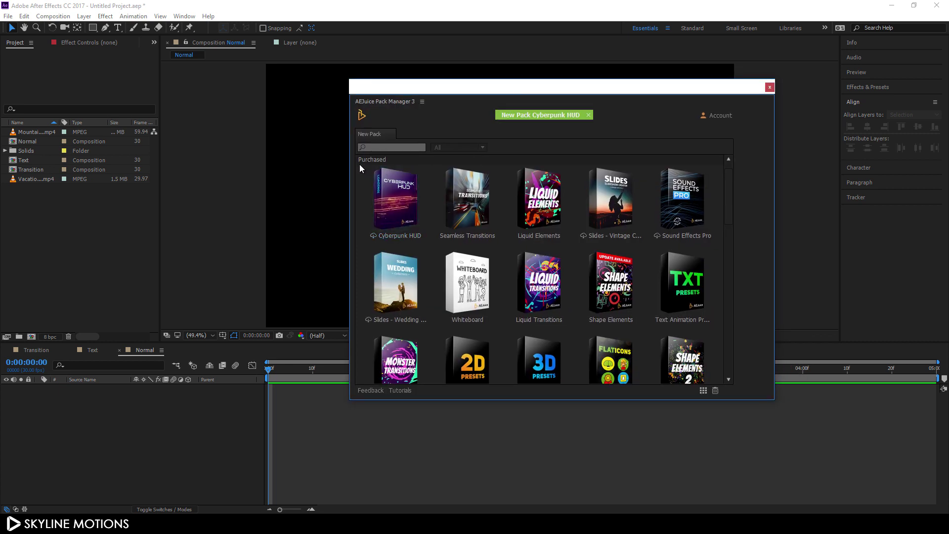
{"action": "scroll", "coordinate": [728, 231], "scroll_direction": "down", "scroll_amount": 3}
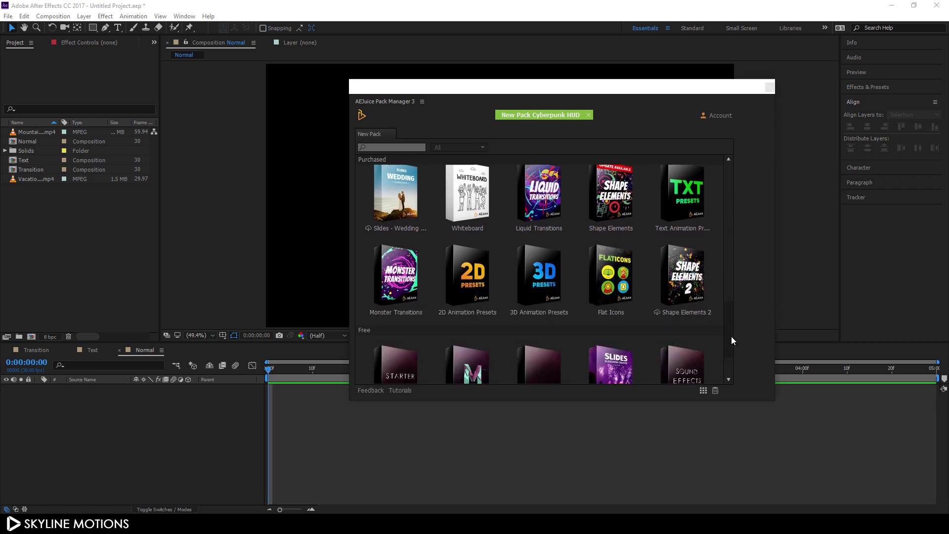
{"action": "scroll", "coordinate": [731, 340], "scroll_direction": "down", "scroll_amount": 3}
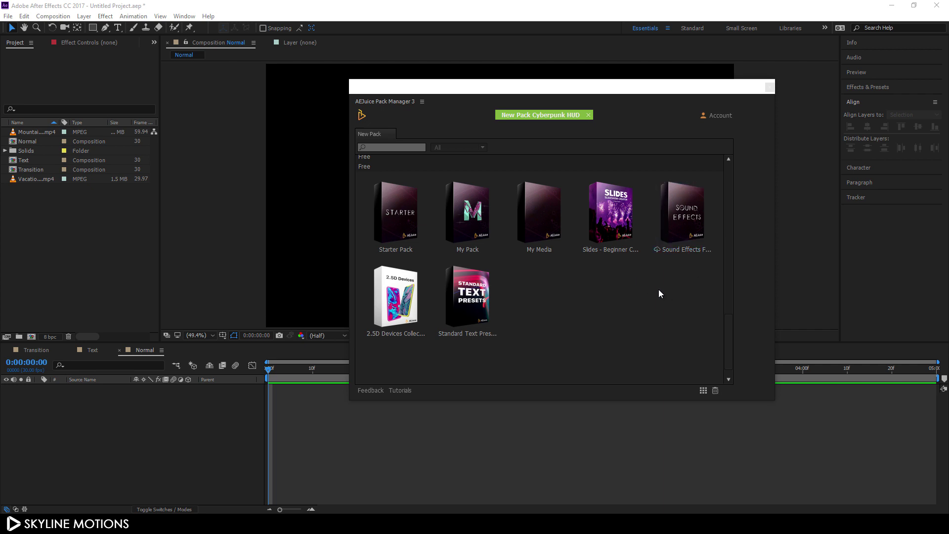
- Preview the Starter Pack's Liquid Elements, Whiteboard, Shape Elements, Text Animation and 2D Animation folders
{"action": "left_click", "coordinate": [402, 220]}
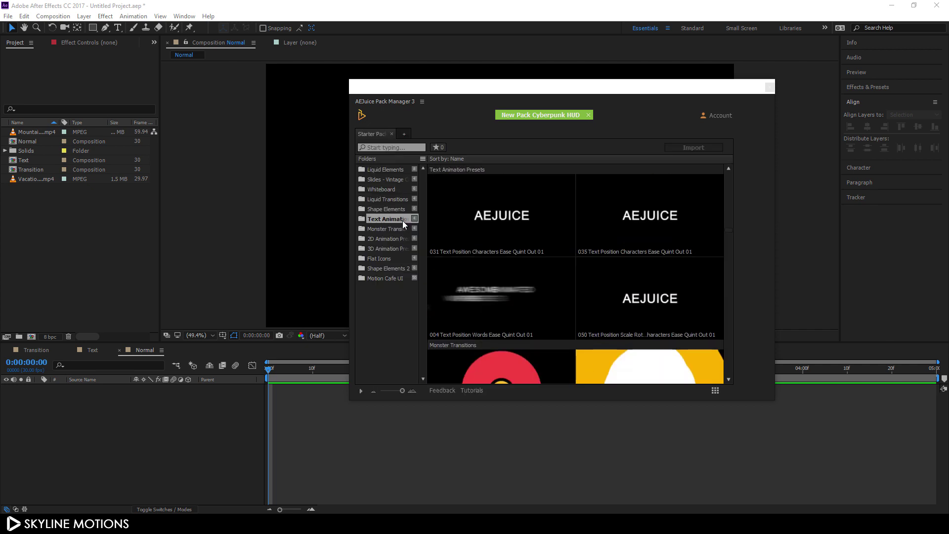
{"action": "left_click", "coordinate": [385, 170]}
{"action": "left_click", "coordinate": [384, 180]}
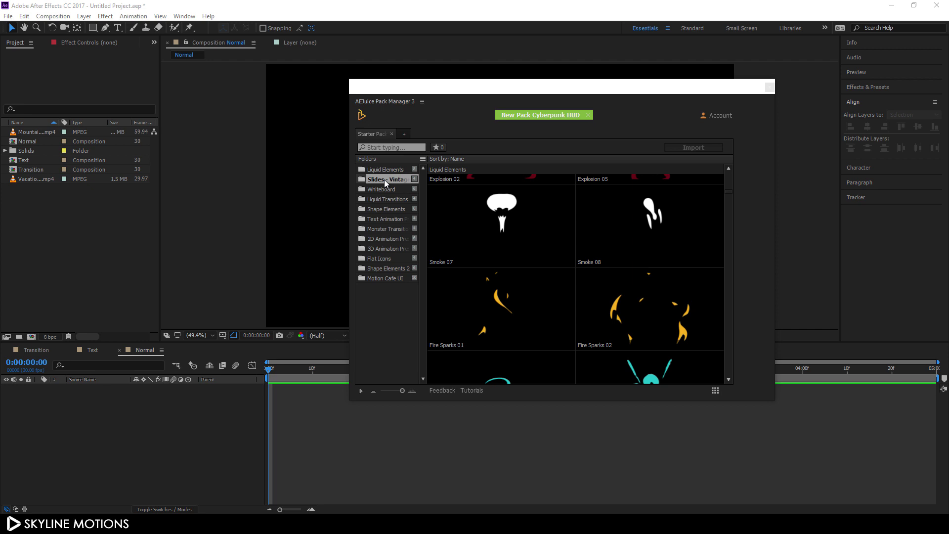
{"action": "left_click", "coordinate": [383, 190]}
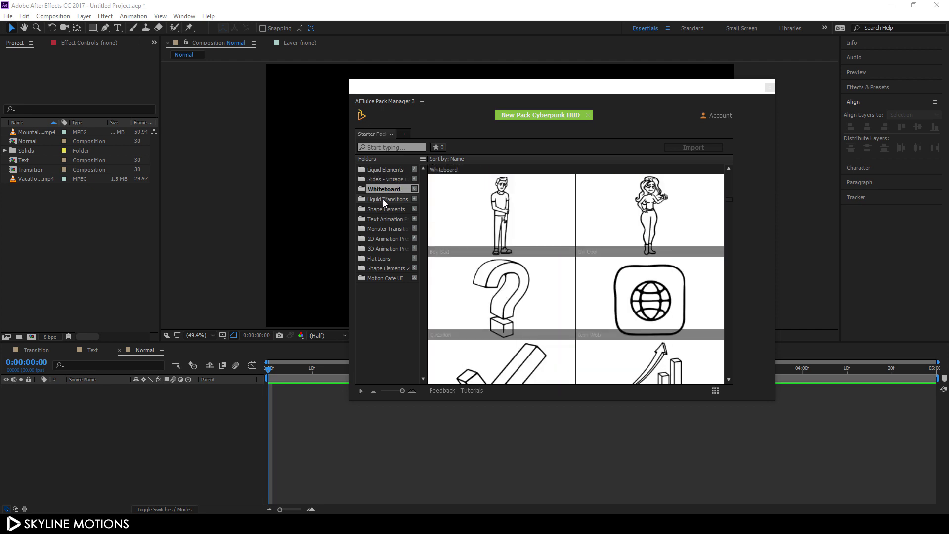
{"action": "left_click", "coordinate": [382, 200]}
{"action": "left_click", "coordinate": [385, 210]}
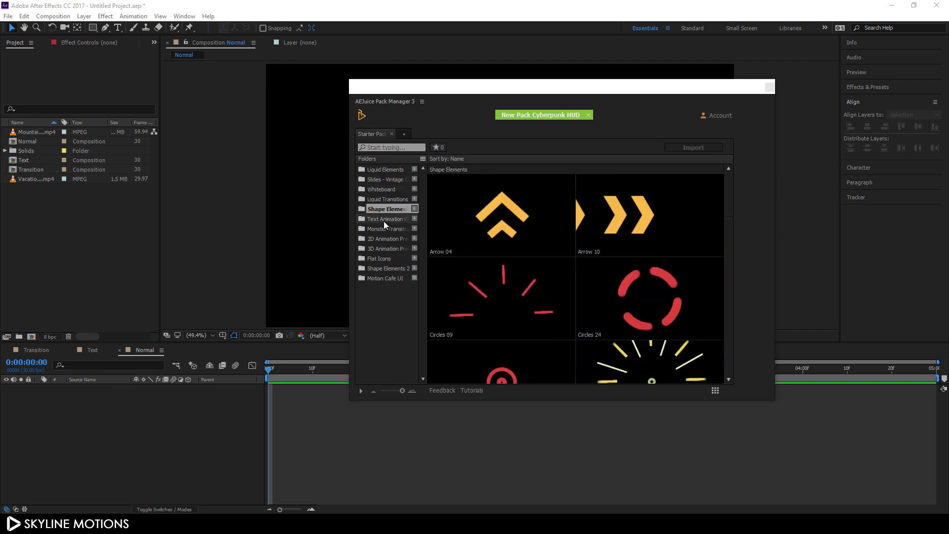
{"action": "left_click", "coordinate": [384, 222]}
{"action": "left_click", "coordinate": [385, 238]}
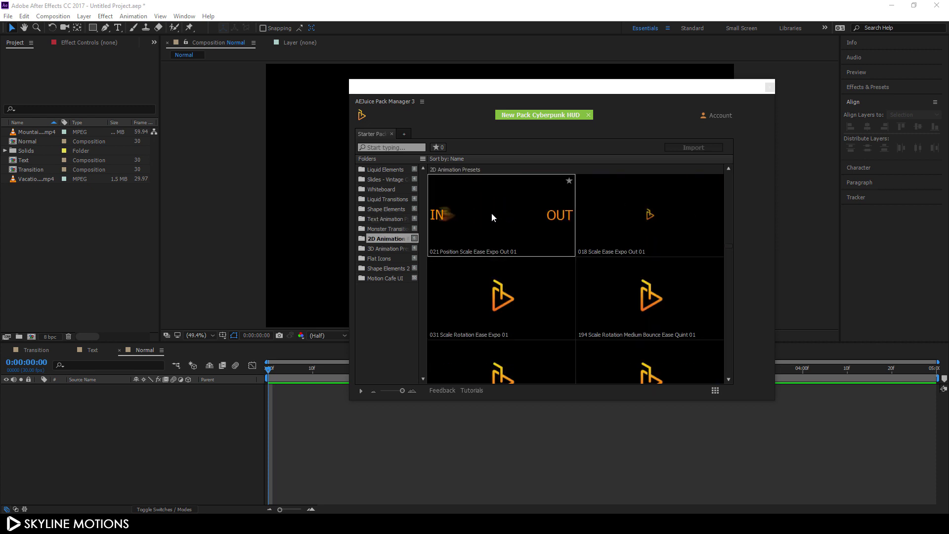
- Close Starter Pack, preview Standard Text Presets' 3D Text, and open a new pack-list tab
{"action": "left_click", "coordinate": [391, 134]}
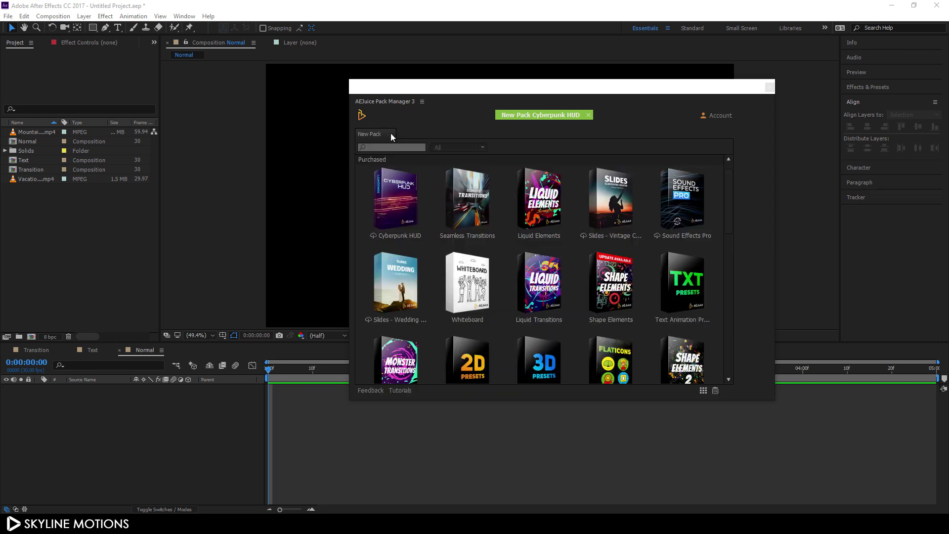
{"action": "scroll", "coordinate": [589, 325], "scroll_direction": "down", "scroll_amount": 5}
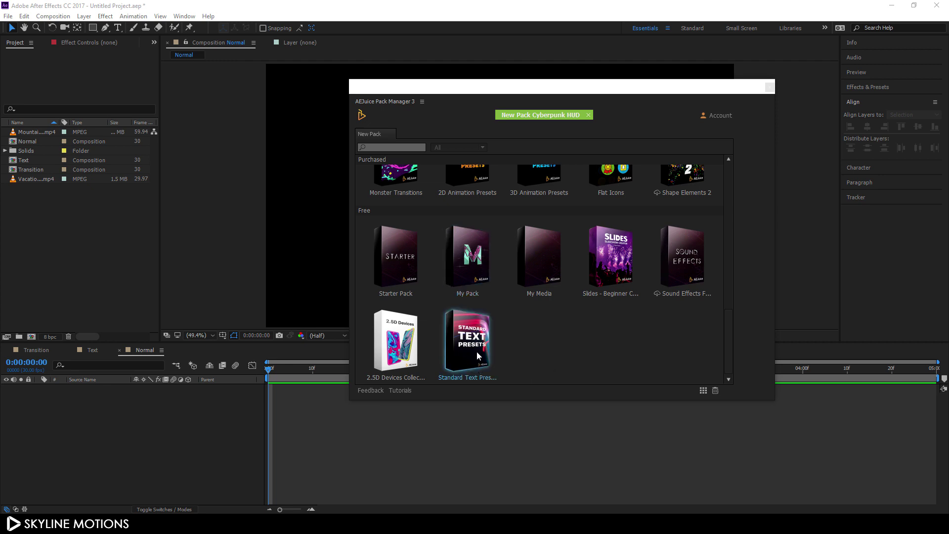
{"action": "left_click", "coordinate": [465, 346]}
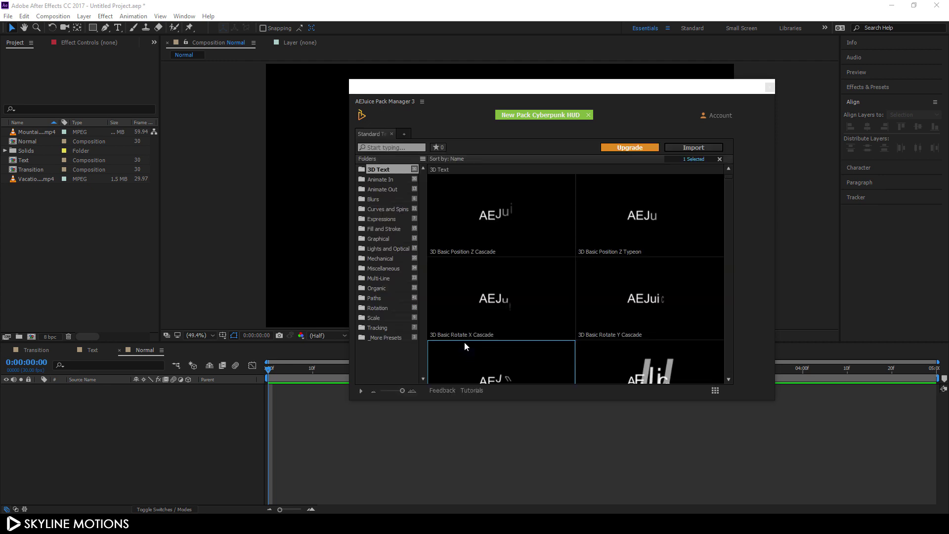
{"action": "scroll", "coordinate": [626, 309], "scroll_direction": "down", "scroll_amount": 2}
{"action": "scroll", "coordinate": [573, 300], "scroll_direction": "down", "scroll_amount": 2}
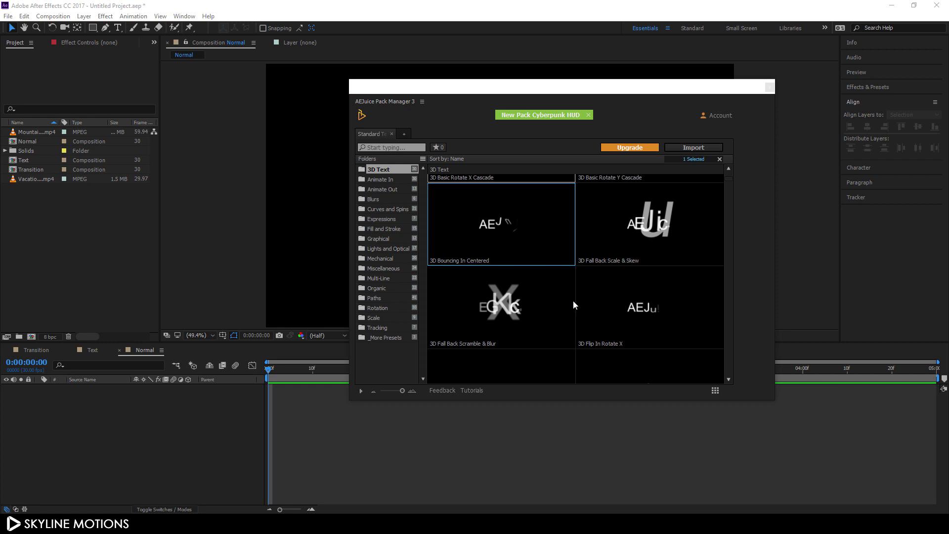
{"action": "scroll", "coordinate": [649, 266], "scroll_direction": "down", "scroll_amount": 1}
{"action": "scroll", "coordinate": [627, 229], "scroll_direction": "down", "scroll_amount": 1}
{"action": "scroll", "coordinate": [563, 208], "scroll_direction": "down", "scroll_amount": 1}
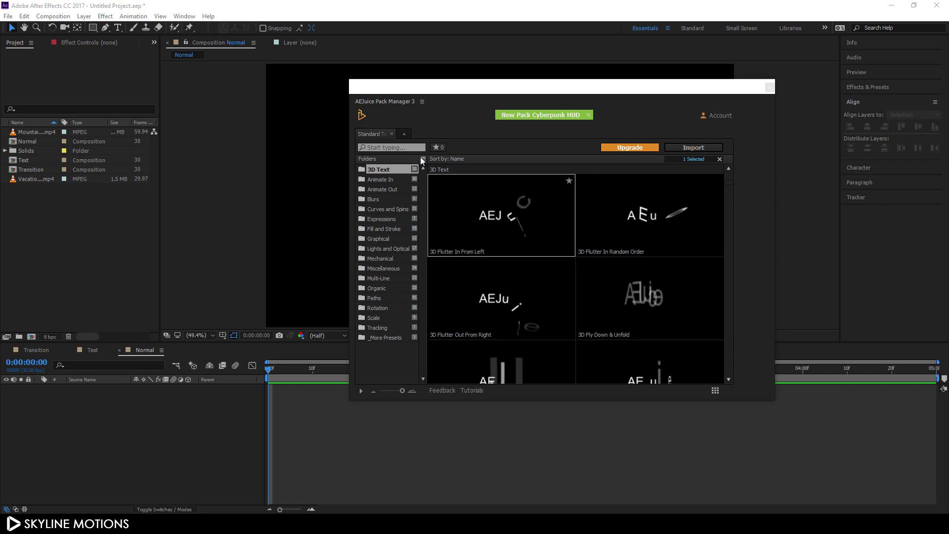
{"action": "left_click", "coordinate": [403, 133]}
{"action": "scroll", "coordinate": [726, 223], "scroll_direction": "down", "scroll_amount": 2}
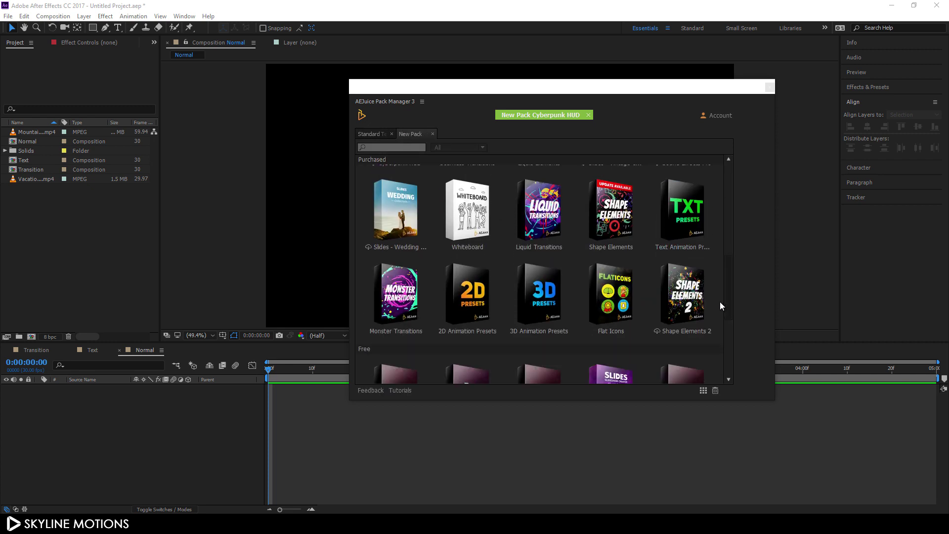
{"action": "scroll", "coordinate": [727, 282], "scroll_direction": "down", "scroll_amount": 1}
{"action": "scroll", "coordinate": [729, 325], "scroll_direction": "down", "scroll_amount": 1}
{"action": "scroll", "coordinate": [729, 245], "scroll_direction": "up", "scroll_amount": 2}
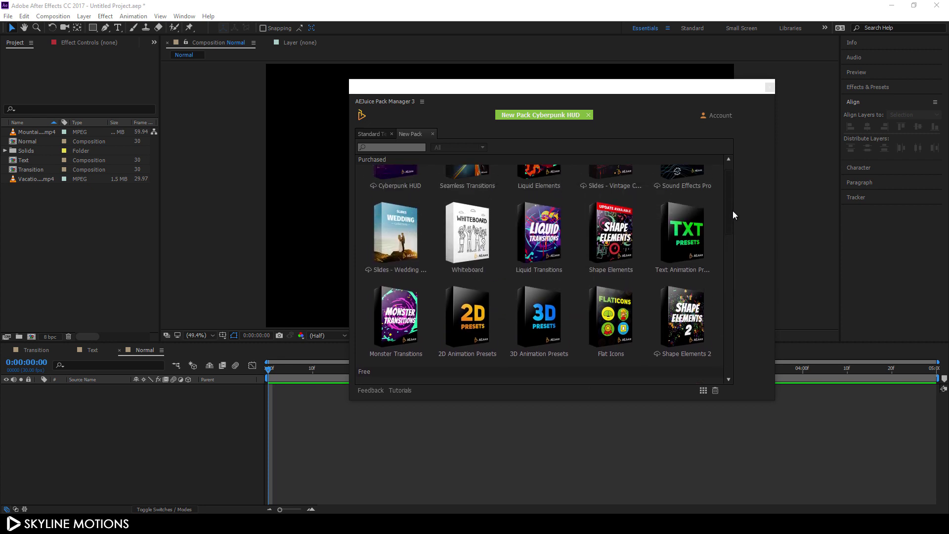
{"action": "scroll", "coordinate": [734, 209], "scroll_direction": "up", "scroll_amount": 1}
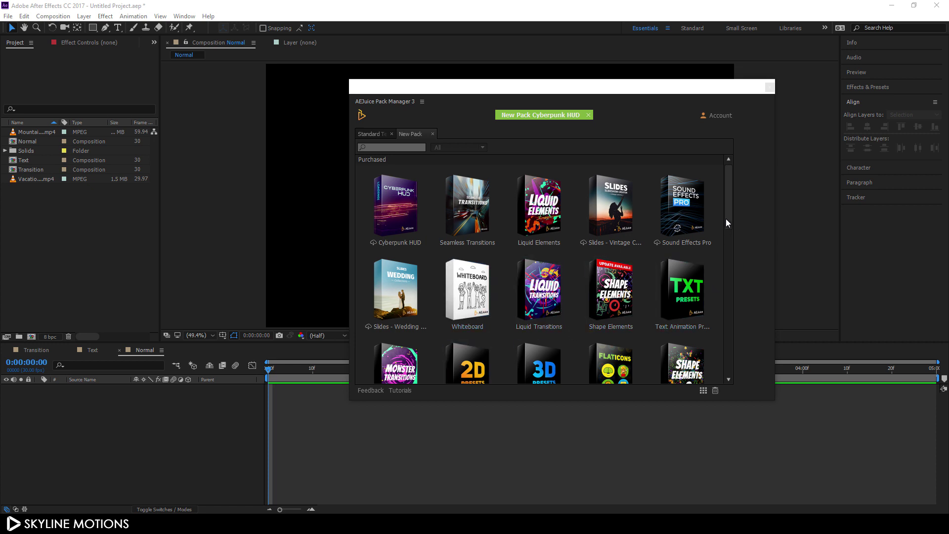
{"action": "left_click_drag", "start_coordinate": [726, 219], "coordinate": [729, 282]}
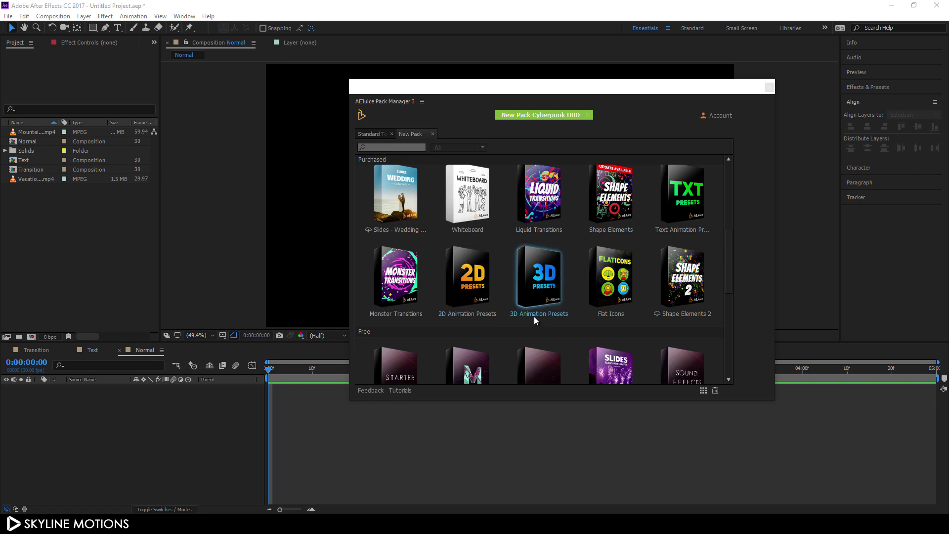
- Open the Whiteboard pack's People folder to view Boss character drawings
{"action": "left_click", "coordinate": [468, 197]}
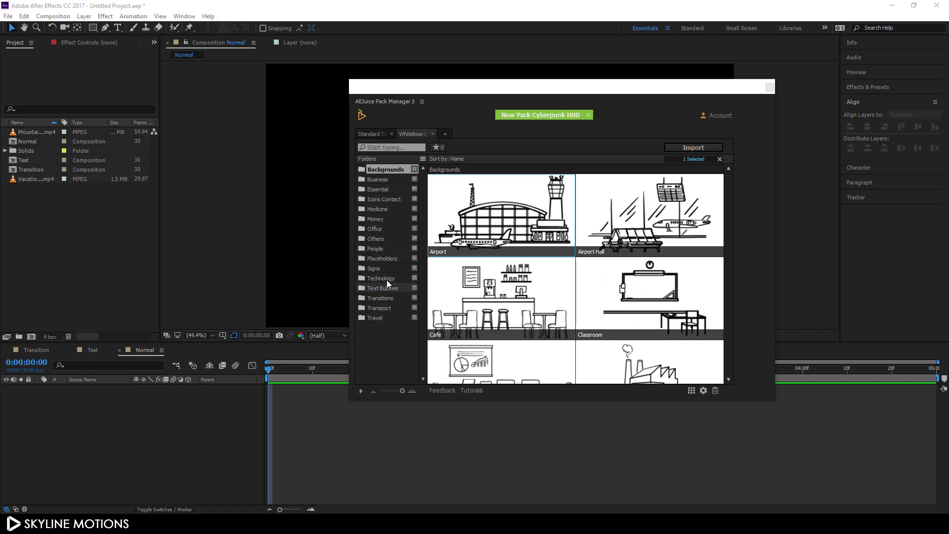
{"action": "left_click", "coordinate": [386, 252]}
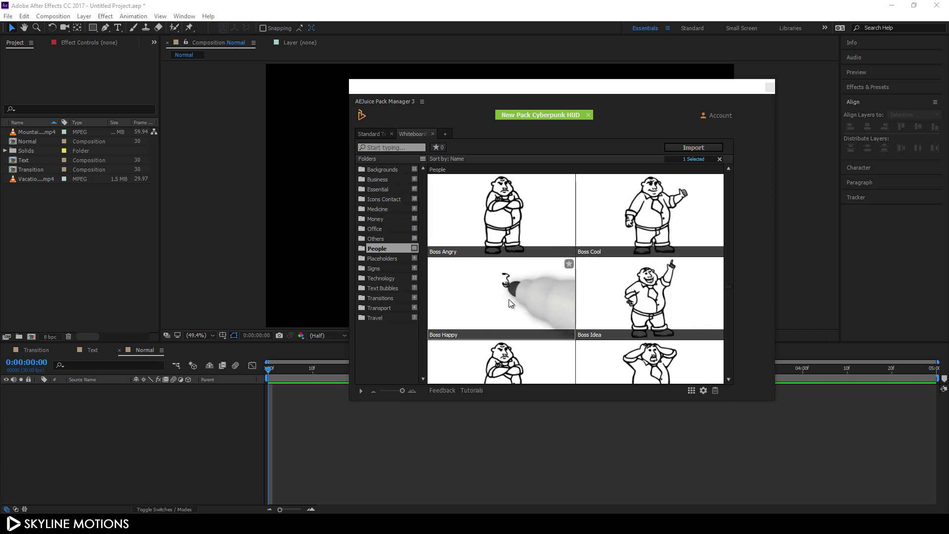
{"action": "scroll", "coordinate": [563, 346], "scroll_direction": "down", "scroll_amount": 2}
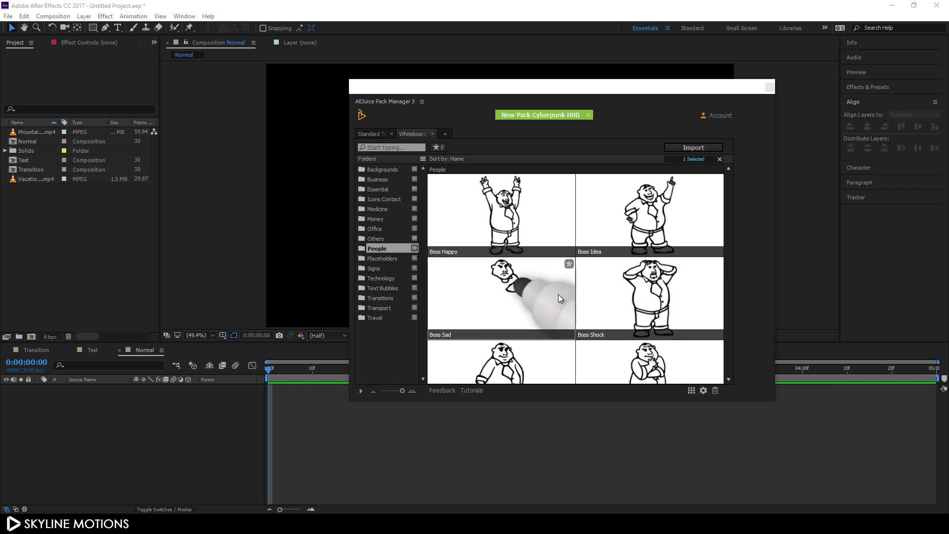
- Move the pack manager aside and import the Boss Happy drawing into the Normal composition
{"action": "left_click_drag", "start_coordinate": [494, 95], "coordinate": [620, 143]}
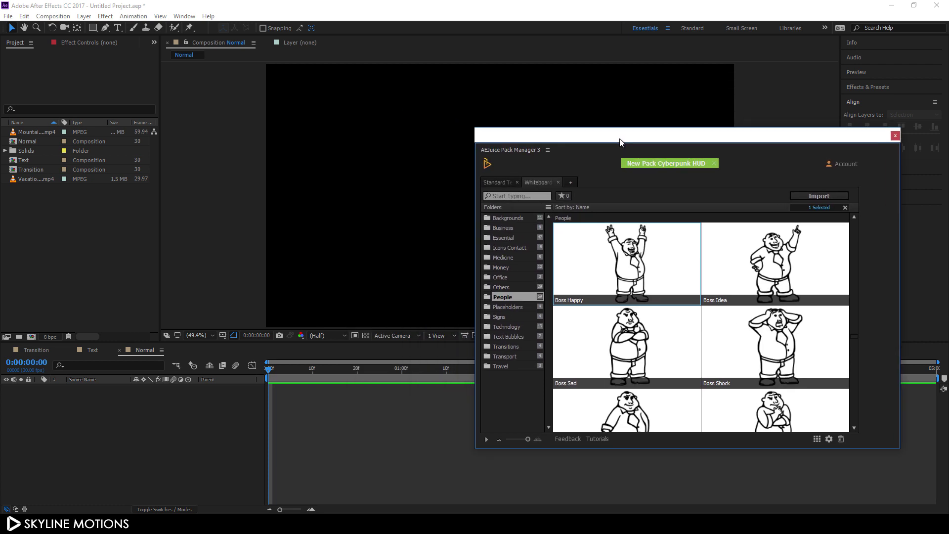
{"action": "left_click_drag", "start_coordinate": [322, 366], "coordinate": [293, 391]}
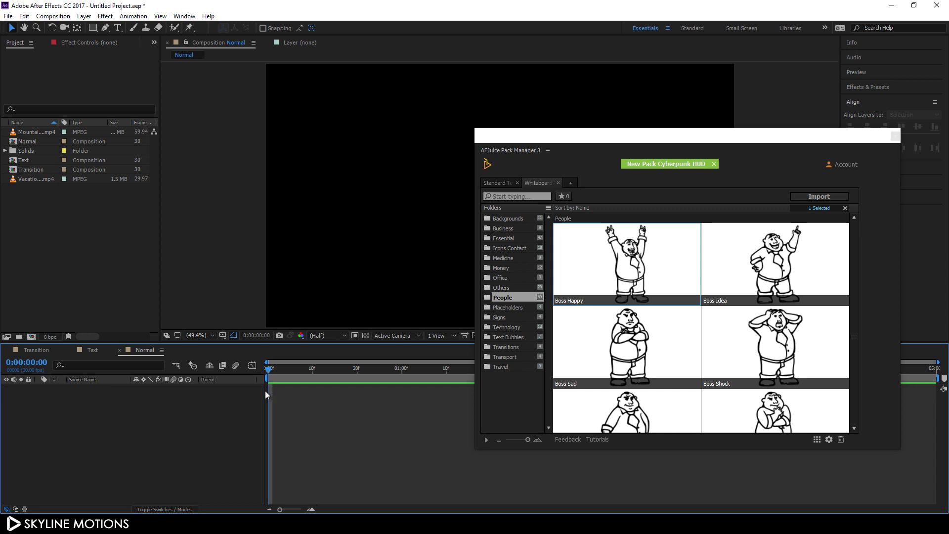
{"action": "left_click", "coordinate": [806, 198]}
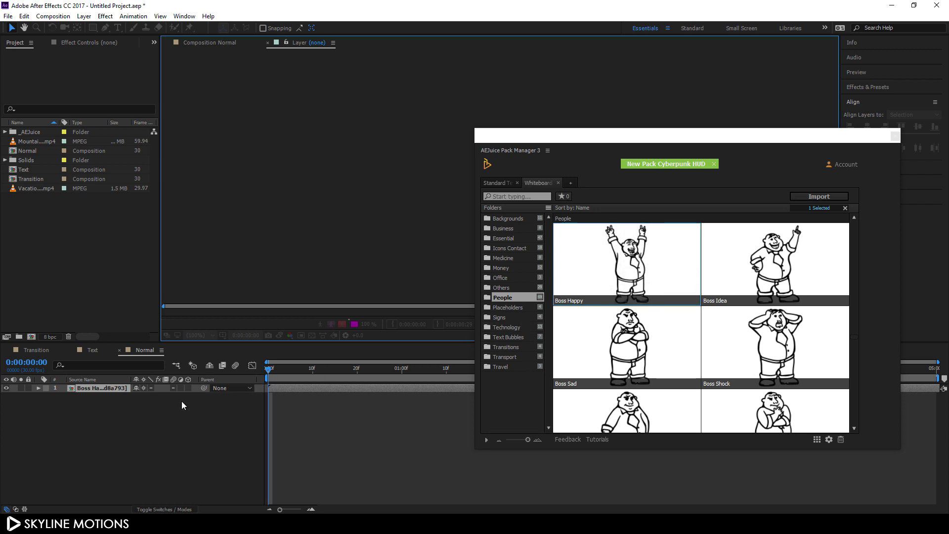
- Preview the Boss Happy animation and scale its layer to 44%
{"action": "key", "text": "space"}
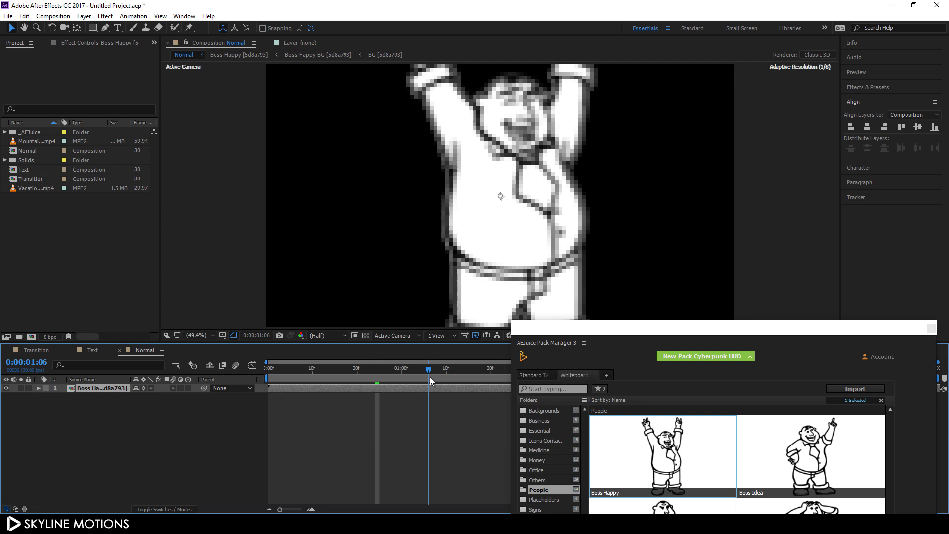
{"action": "key", "text": "s"}
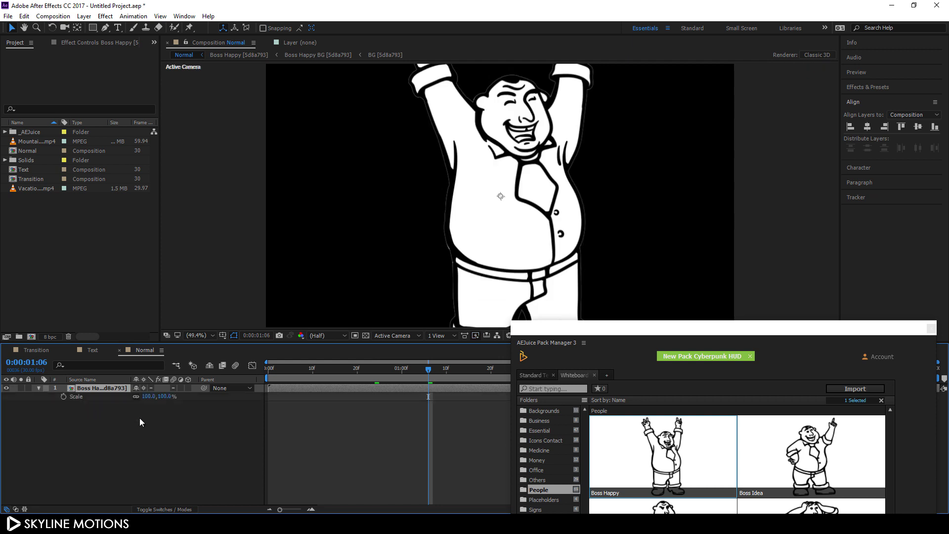
{"action": "left_click_drag", "start_coordinate": [170, 401], "coordinate": [210, 428]}
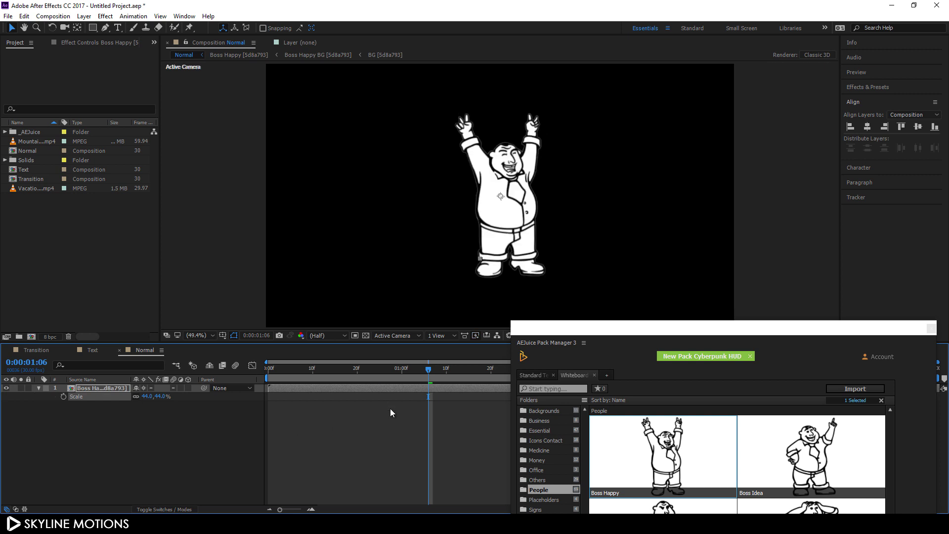
{"action": "left_click", "coordinate": [123, 435]}
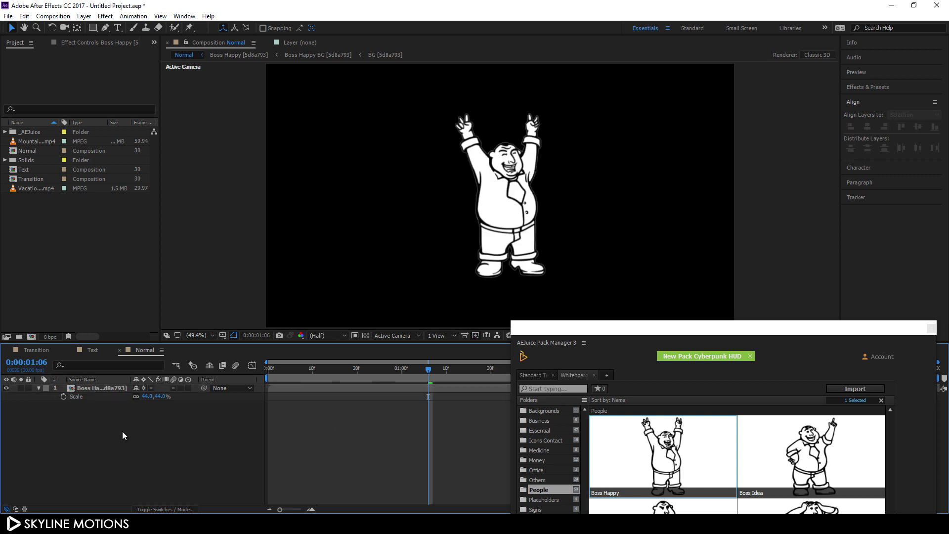
{"action": "left_click", "coordinate": [38, 387]}
- Add a white solid behind the character and scrub through the animation
{"action": "left_click", "coordinate": [84, 16]}
{"action": "mouse_move", "coordinate": [97, 27]}
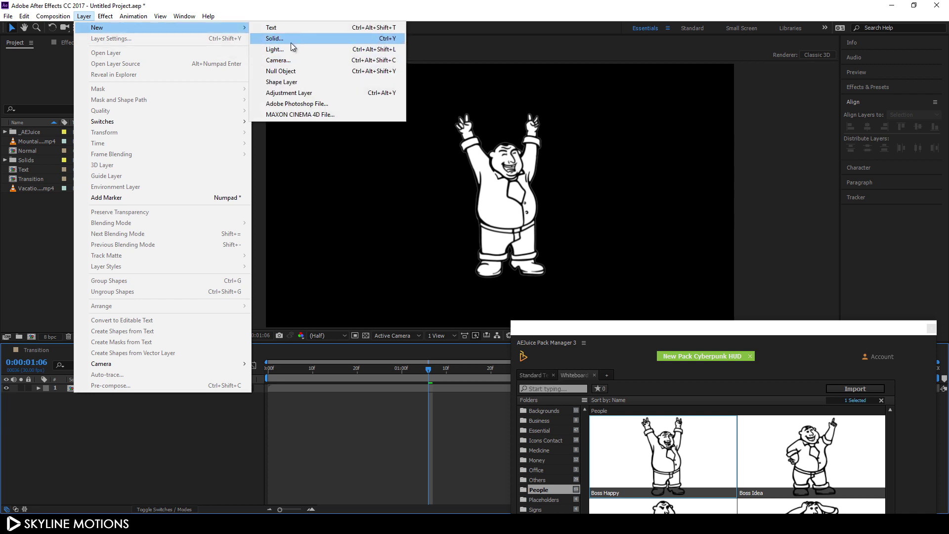
{"action": "left_click", "coordinate": [286, 42]}
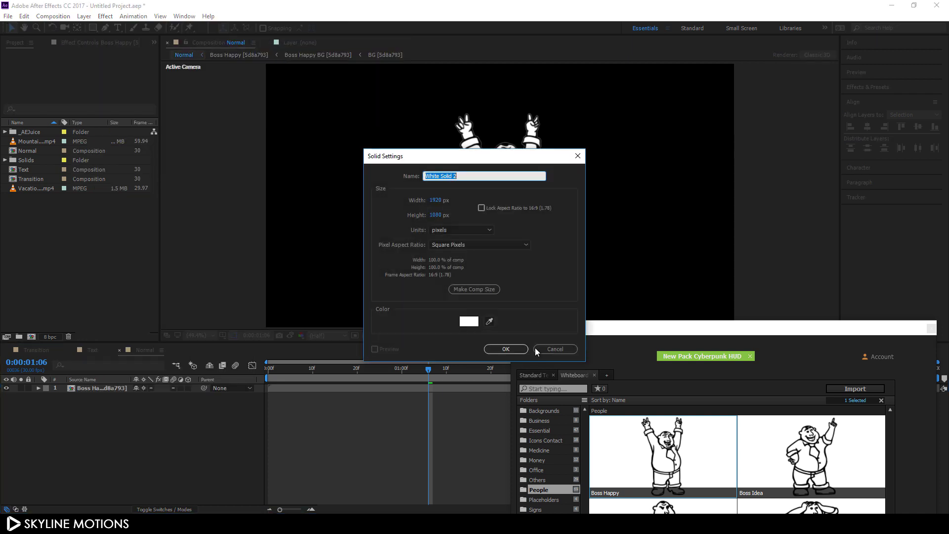
{"action": "left_click", "coordinate": [506, 350]}
{"action": "mouse_move", "coordinate": [113, 386]}
{"action": "left_mouse_down"}
{"action": "mouse_move", "coordinate": [109, 407]}
{"action": "mouse_move", "coordinate": [134, 420]}
{"action": "left_mouse_up"}
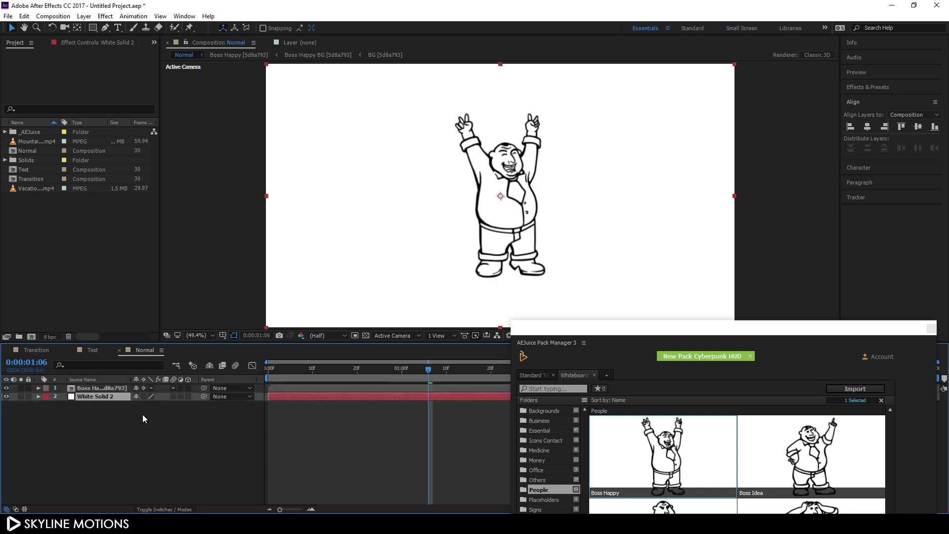
{"action": "left_click_drag", "start_coordinate": [408, 369], "coordinate": [439, 369]}
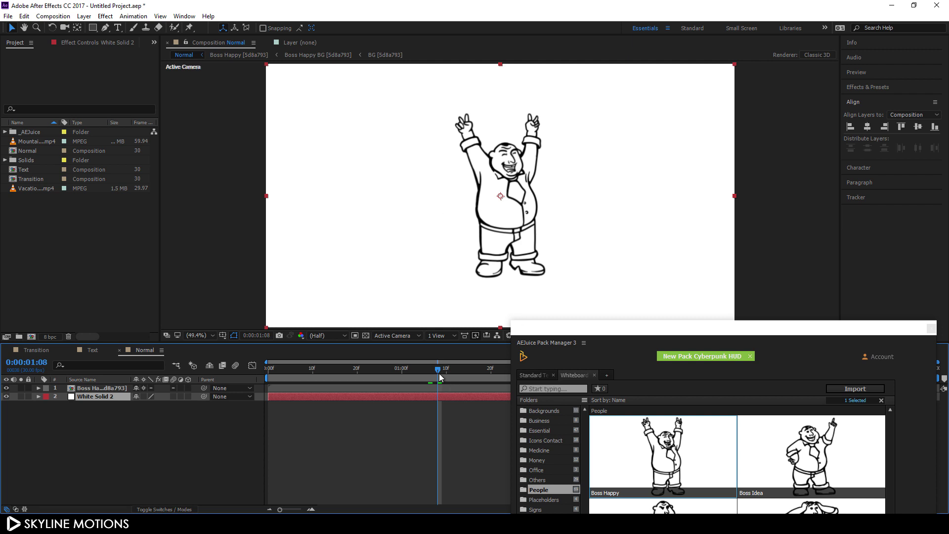
{"action": "left_click_drag", "start_coordinate": [440, 377], "coordinate": [429, 382]}
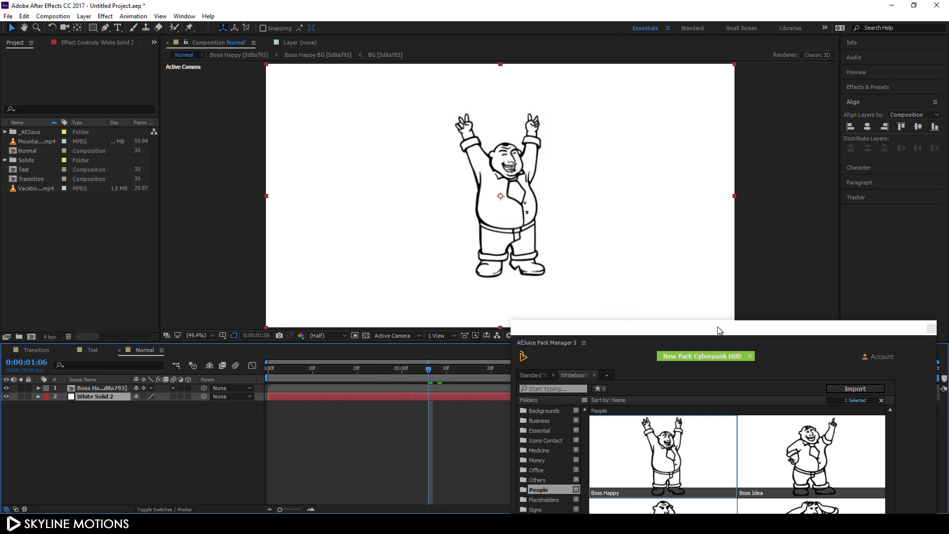
- Delete the character and white solid, then open the purchased packs library
{"action": "left_click_drag", "start_coordinate": [718, 330], "coordinate": [596, 203]}
{"action": "key", "text": "ctrl+a"}
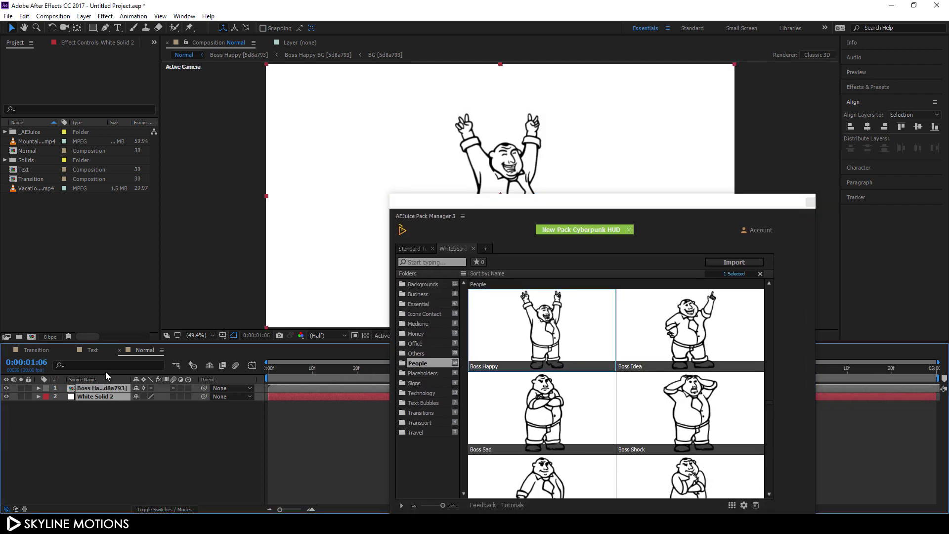
{"action": "key", "text": "Delete"}
{"action": "left_click_drag", "start_coordinate": [656, 207], "coordinate": [648, 133]}
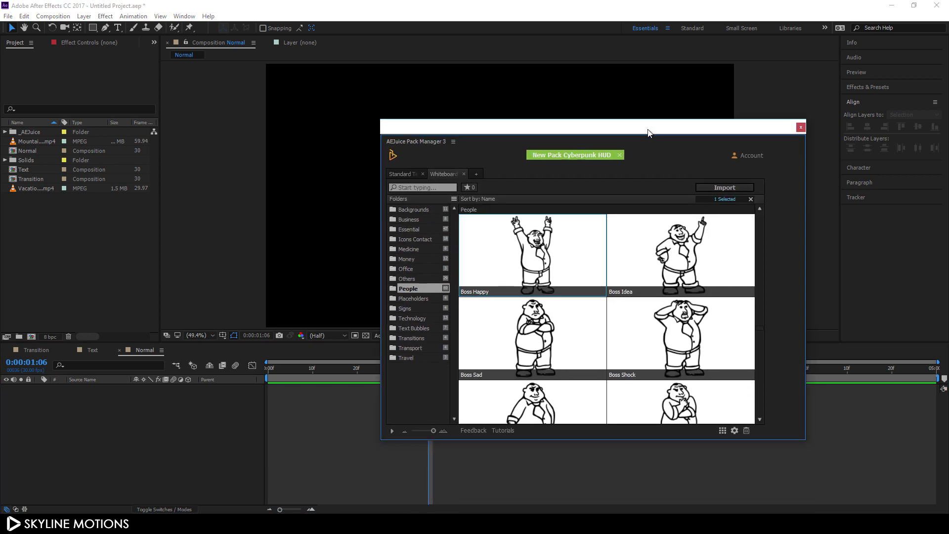
{"action": "left_click", "coordinate": [482, 172]}
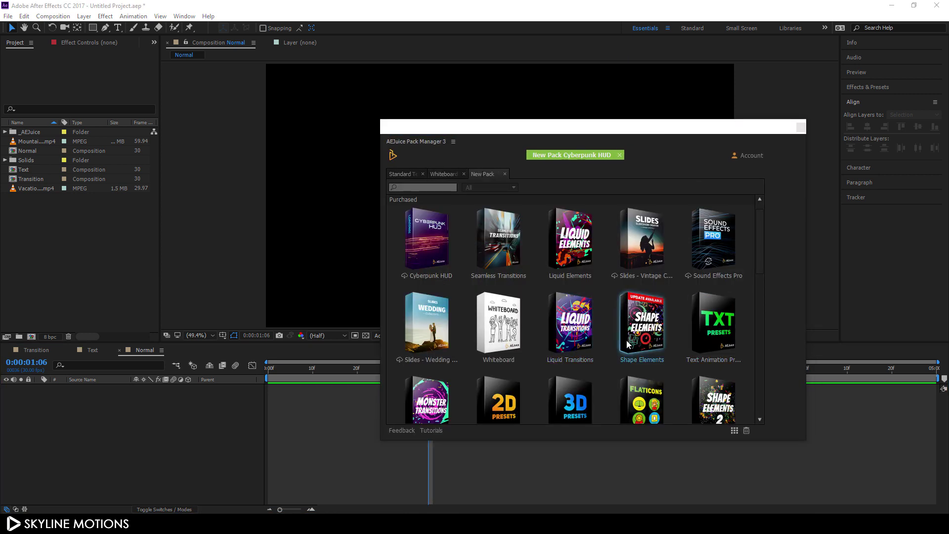
- Open the Liquid Transitions pack's Basic transitions, then open a new purchased-packs tab
{"action": "left_click", "coordinate": [566, 323]}
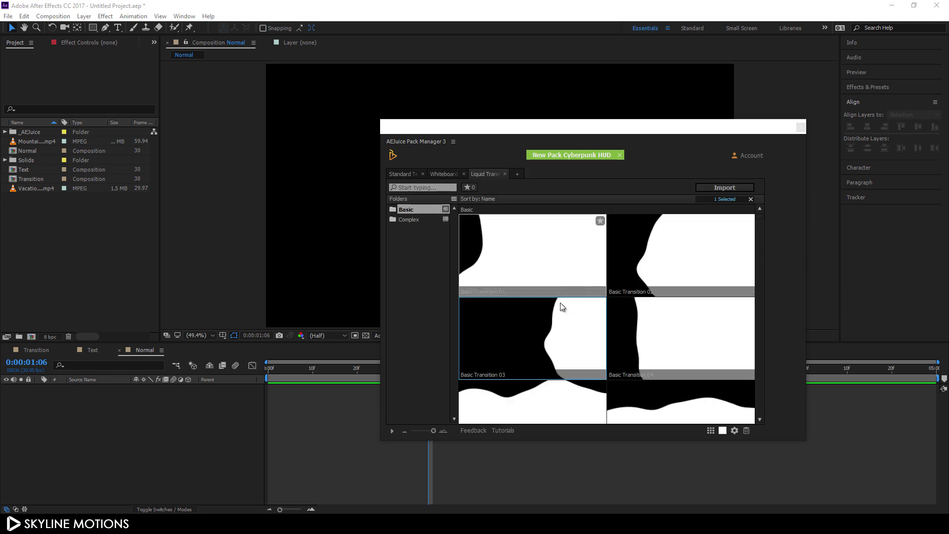
{"action": "scroll", "coordinate": [665, 338], "scroll_direction": "down", "scroll_amount": 3}
{"action": "scroll", "coordinate": [656, 336], "scroll_direction": "down", "scroll_amount": 1}
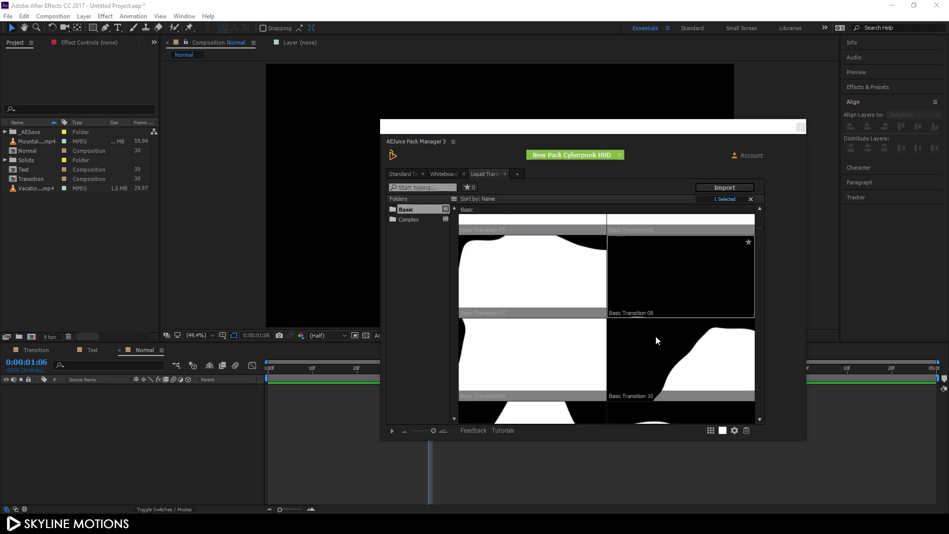
{"action": "scroll", "coordinate": [656, 336], "scroll_direction": "down", "scroll_amount": 3}
{"action": "scroll", "coordinate": [621, 358], "scroll_direction": "down", "scroll_amount": 2}
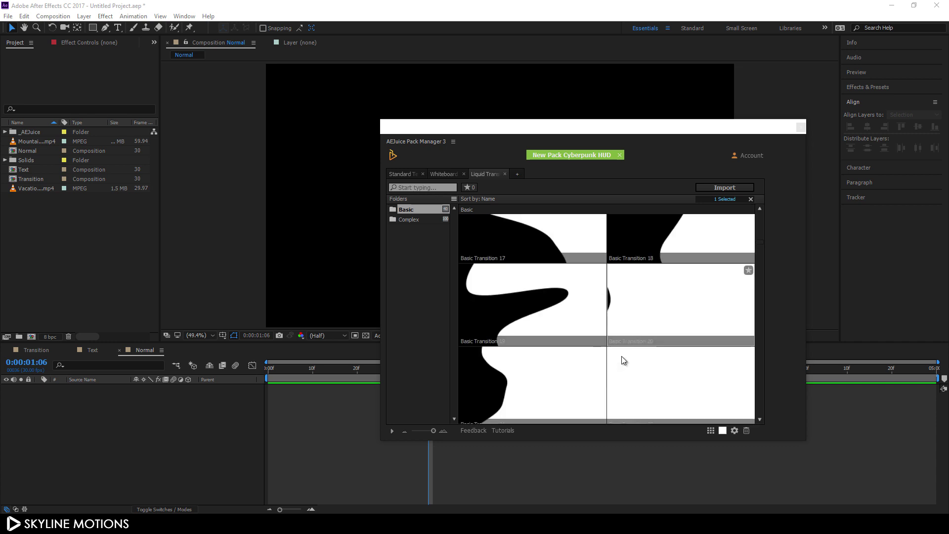
{"action": "left_click", "coordinate": [519, 174]}
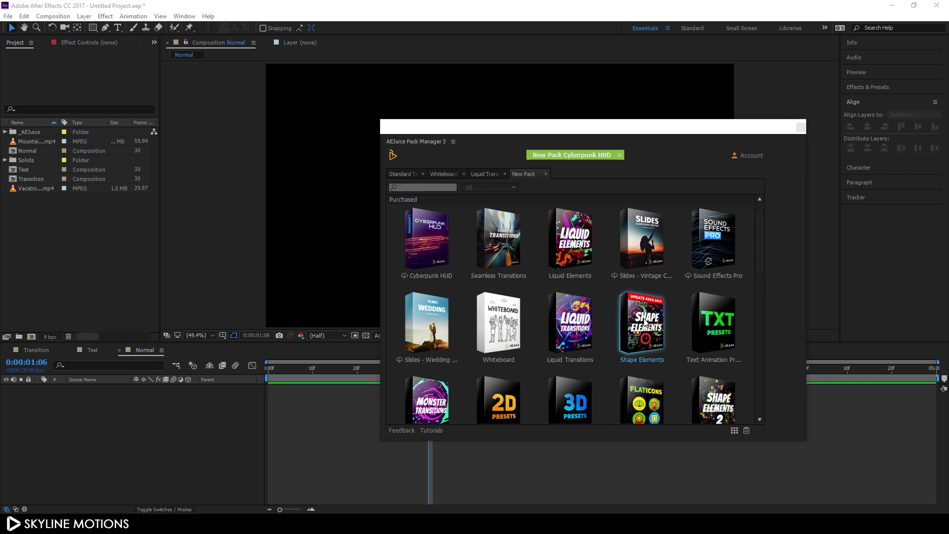
- Open the Shape Elements pack's 3D Elements, then open another purchased-packs tab
{"action": "left_click", "coordinate": [645, 322]}
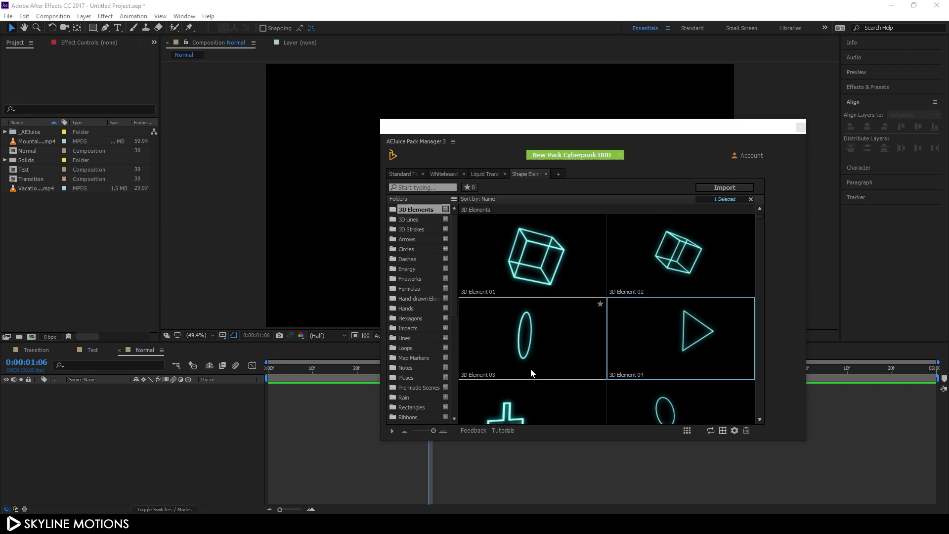
{"action": "scroll", "coordinate": [557, 364], "scroll_direction": "down", "scroll_amount": 3}
{"action": "scroll", "coordinate": [557, 364], "scroll_direction": "down", "scroll_amount": 2}
{"action": "scroll", "coordinate": [625, 338], "scroll_direction": "down", "scroll_amount": 2}
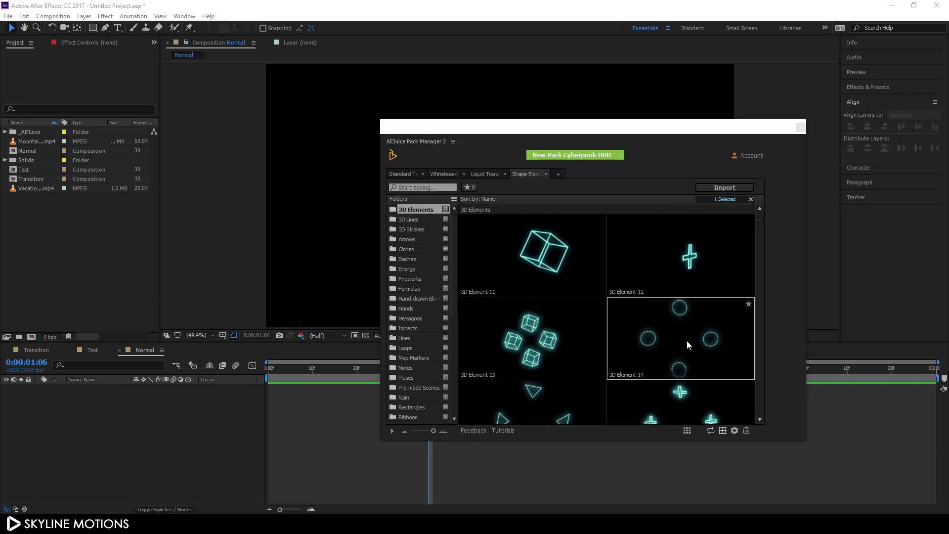
{"action": "scroll", "coordinate": [687, 340], "scroll_direction": "down", "scroll_amount": 3}
{"action": "scroll", "coordinate": [499, 281], "scroll_direction": "down", "scroll_amount": 2}
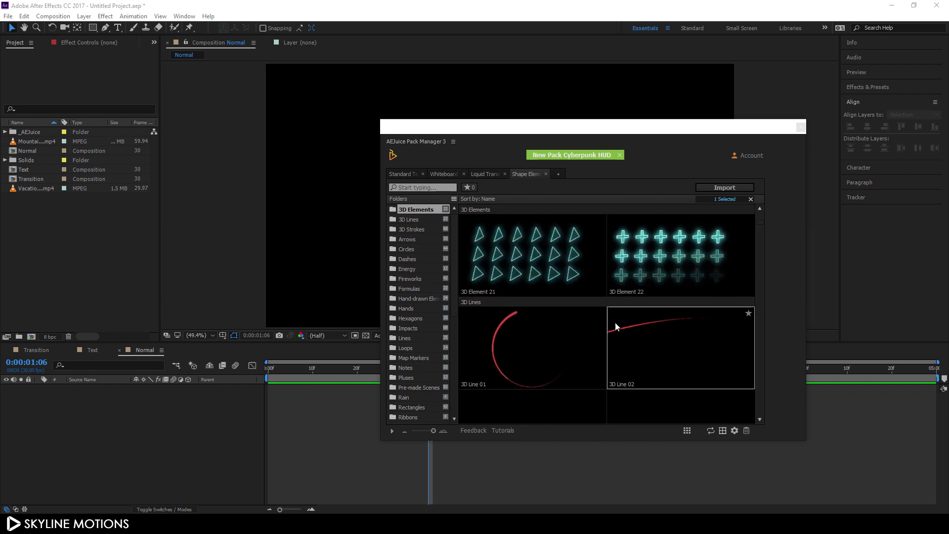
{"action": "scroll", "coordinate": [576, 314], "scroll_direction": "up", "scroll_amount": 10}
{"action": "left_click", "coordinate": [559, 174]}
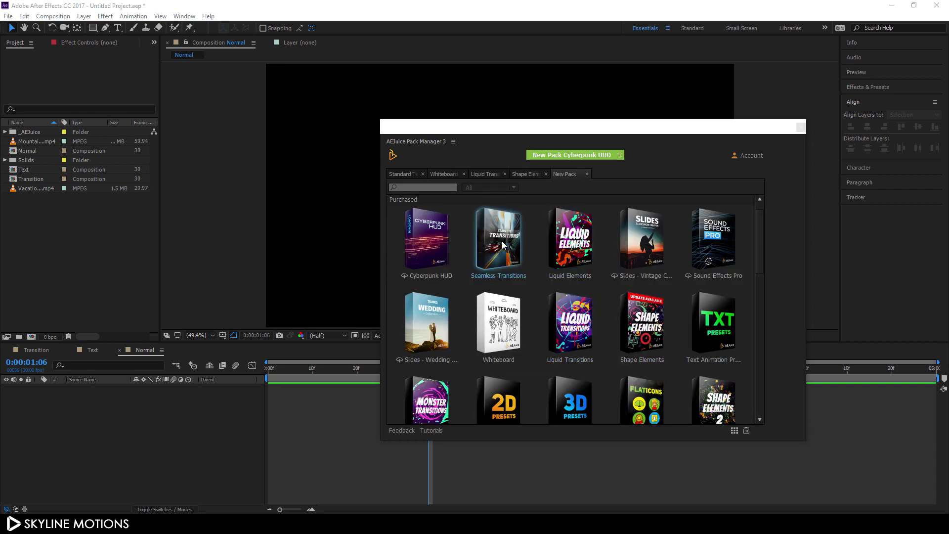
- Open the Seamless Transitions pack and the Transition composition with Clip 01 and Clip 02
{"action": "left_click", "coordinate": [502, 241]}
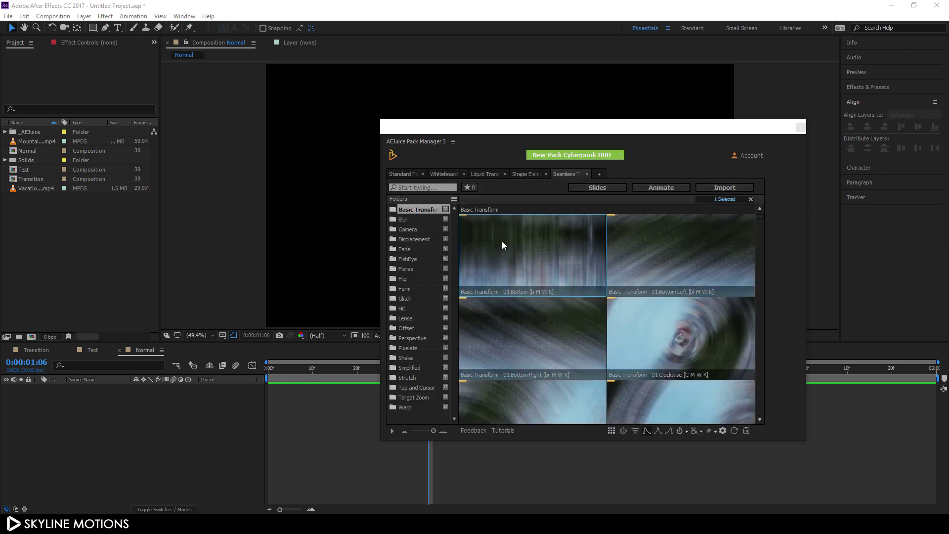
{"action": "scroll", "coordinate": [641, 340], "scroll_direction": "down", "scroll_amount": 2}
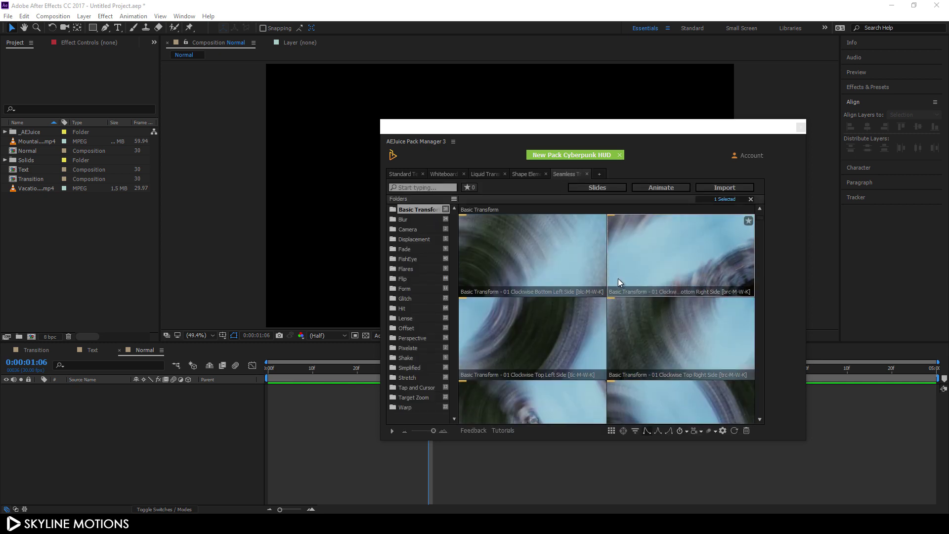
{"action": "scroll", "coordinate": [673, 350], "scroll_direction": "down", "scroll_amount": 1}
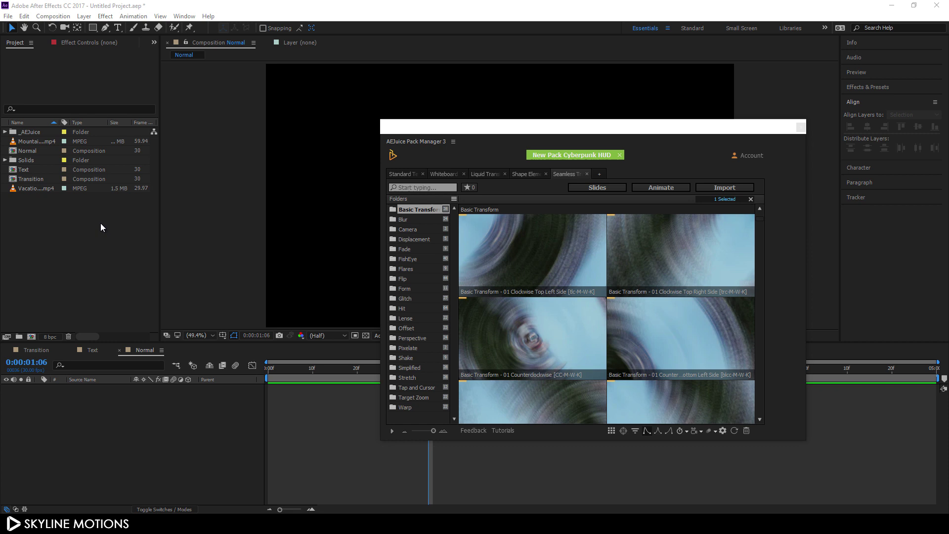
{"action": "double_click", "coordinate": [31, 179]}
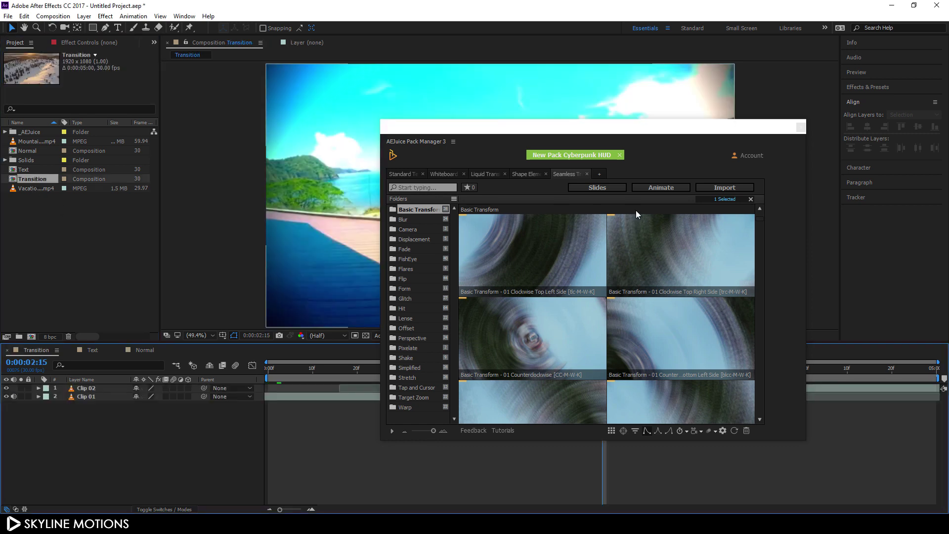
- Move the pack manager aside and set the playhead at the Clip 01/Clip 02 cut
{"action": "left_click_drag", "start_coordinate": [587, 136], "coordinate": [558, 435]}
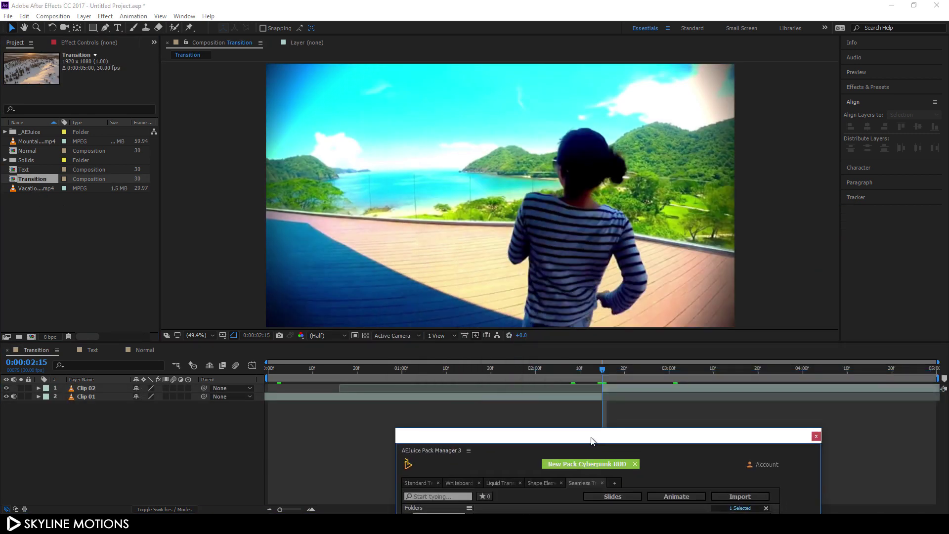
{"action": "left_click_drag", "start_coordinate": [560, 372], "coordinate": [301, 375]}
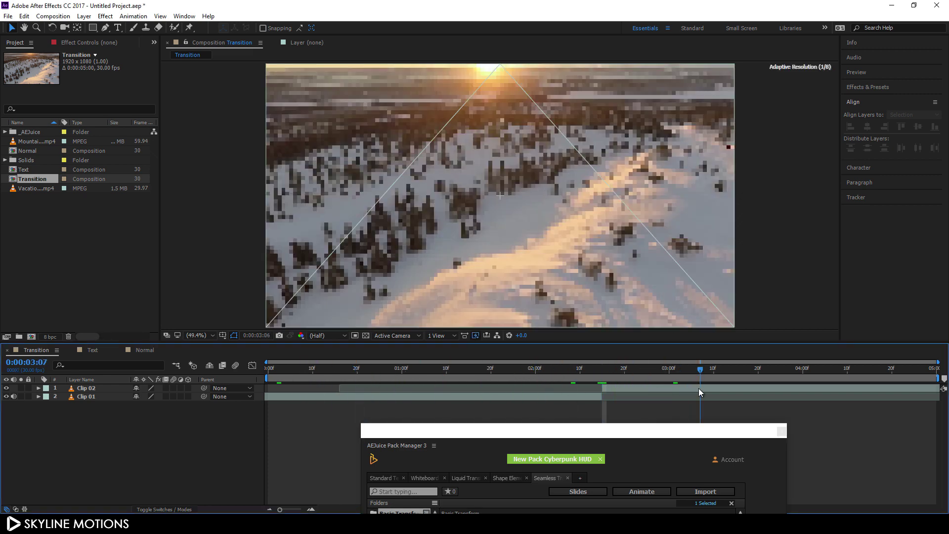
{"action": "mouse_move", "coordinate": [634, 370]}
{"action": "left_mouse_down"}
{"action": "mouse_move", "coordinate": [611, 406]}
{"action": "mouse_move", "coordinate": [603, 403]}
{"action": "left_mouse_up"}
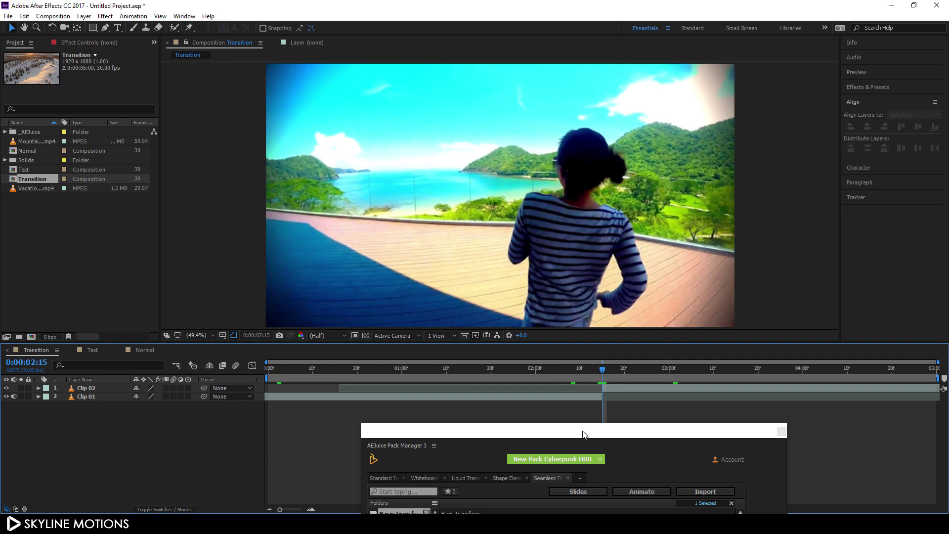
{"action": "left_click_drag", "start_coordinate": [583, 434], "coordinate": [346, 155]}
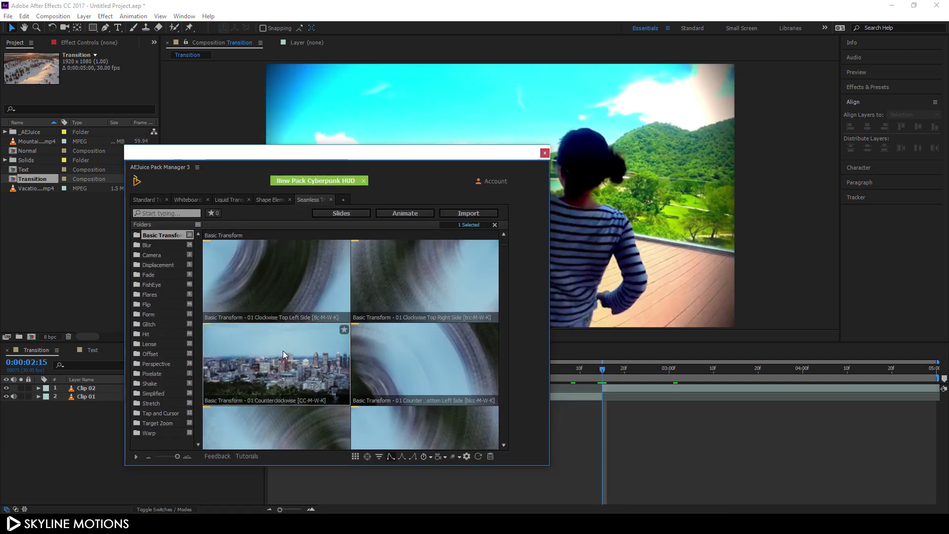
- Apply the Basic Transform - 01 Counterclockwise transition at the cut and scrub to preview it
{"action": "double_click", "coordinate": [282, 351]}
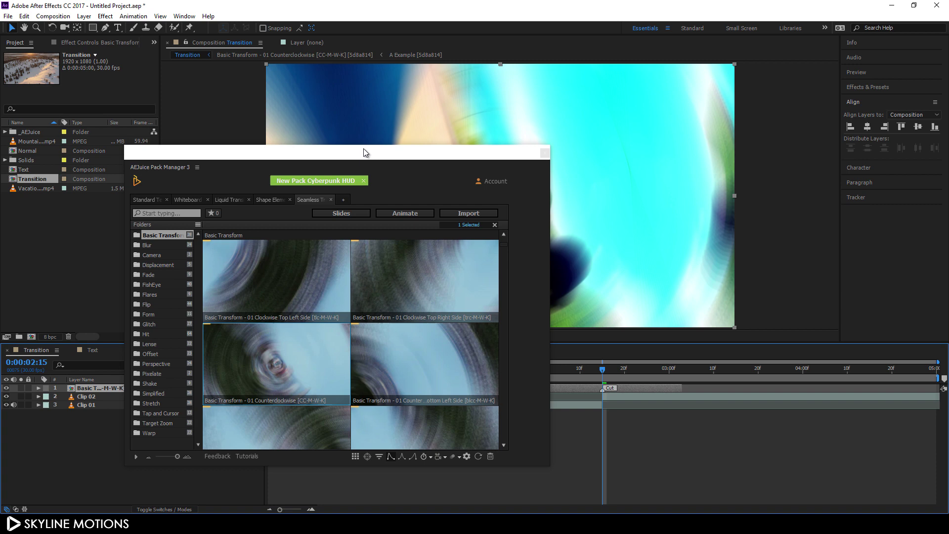
{"action": "left_click_drag", "start_coordinate": [364, 153], "coordinate": [641, 440]}
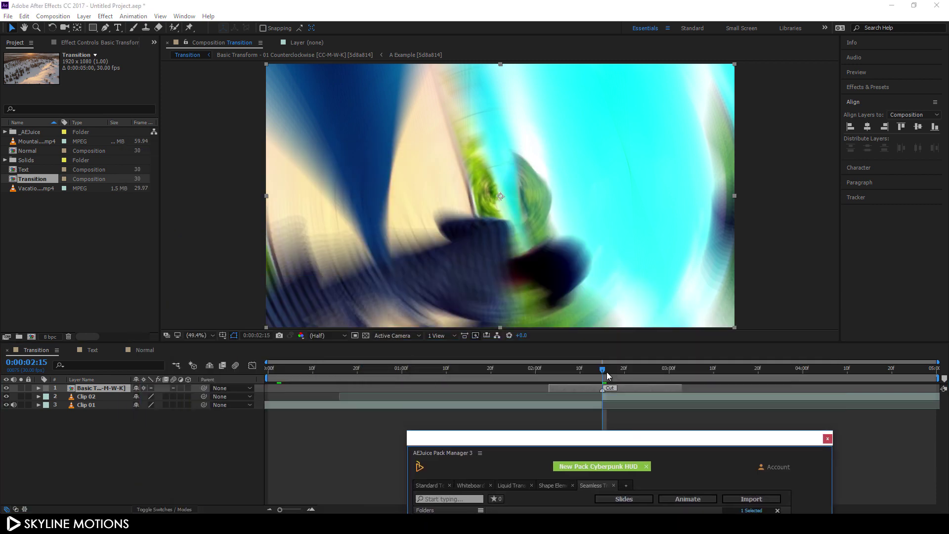
{"action": "left_click_drag", "start_coordinate": [596, 372], "coordinate": [637, 377]}
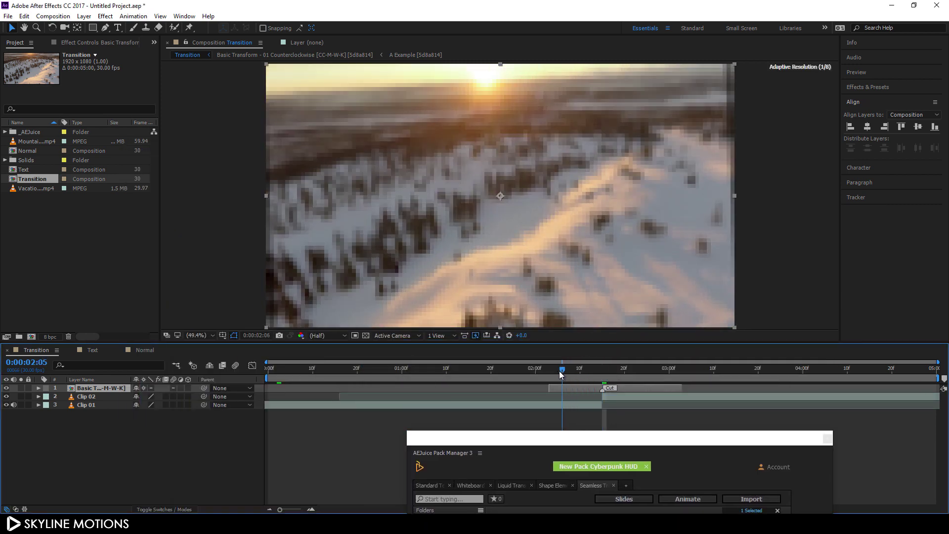
{"action": "left_click_drag", "start_coordinate": [520, 440], "coordinate": [427, 156]}
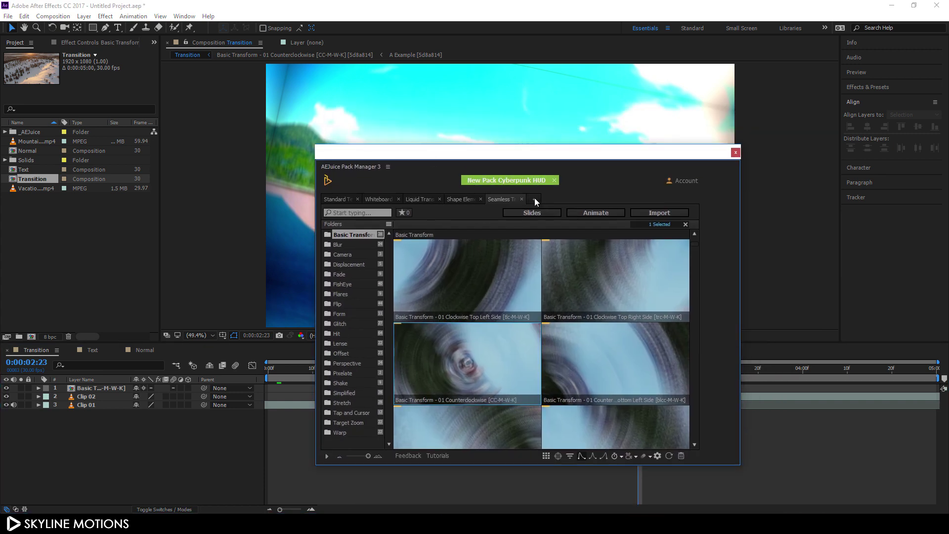
- Show the 2D Animation Presets pack's Position & Scale presets in a new tab, then open the Text composition
{"action": "left_click", "coordinate": [534, 198]}
{"action": "scroll", "coordinate": [506, 354], "scroll_direction": "down", "scroll_amount": 3}
{"action": "scroll", "coordinate": [467, 332], "scroll_direction": "down", "scroll_amount": 1}
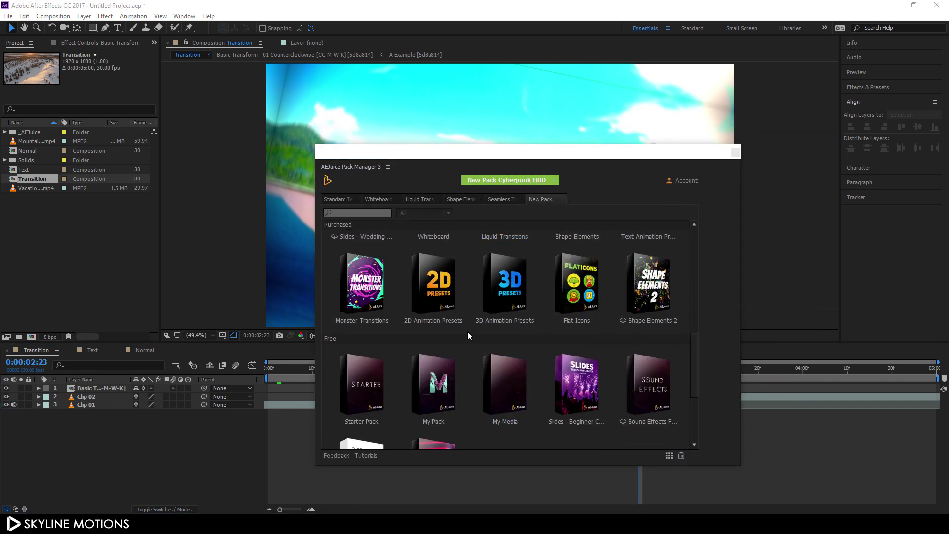
{"action": "left_click", "coordinate": [436, 286]}
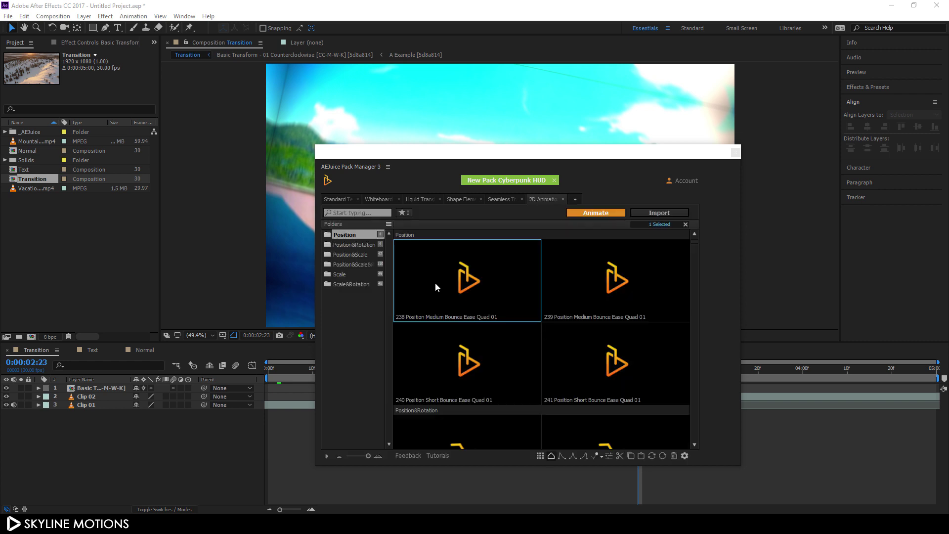
{"action": "scroll", "coordinate": [599, 338], "scroll_direction": "down", "scroll_amount": 3}
{"action": "scroll", "coordinate": [597, 337], "scroll_direction": "down", "scroll_amount": 3}
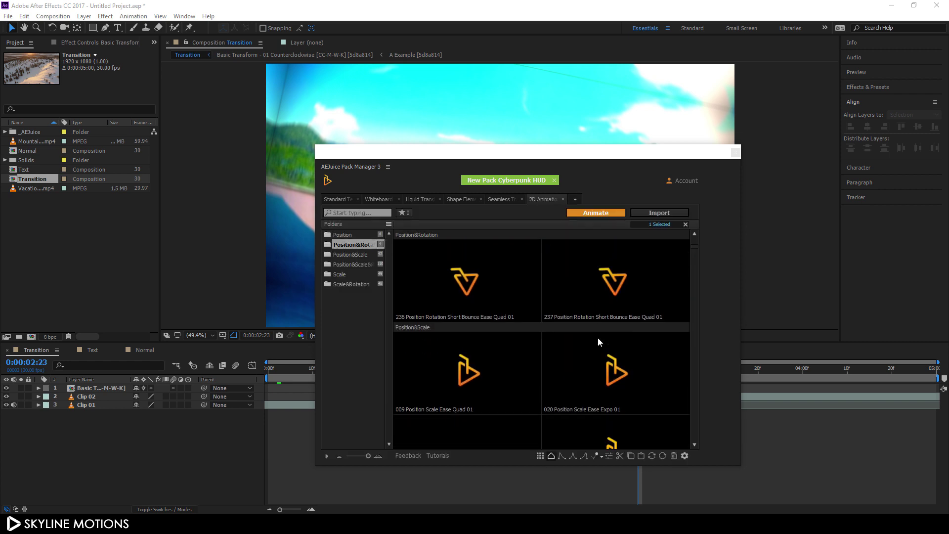
{"action": "scroll", "coordinate": [556, 330], "scroll_direction": "down", "scroll_amount": 3}
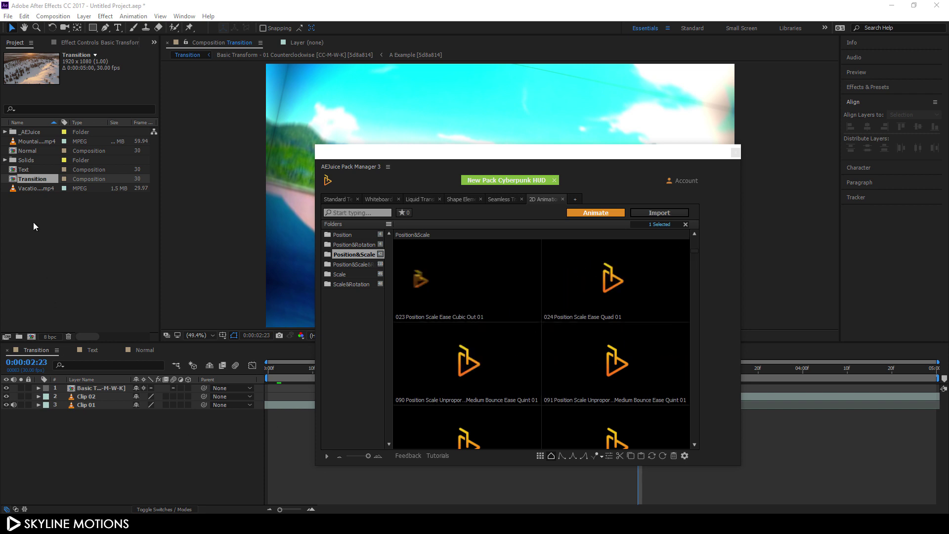
{"action": "double_click", "coordinate": [33, 169]}
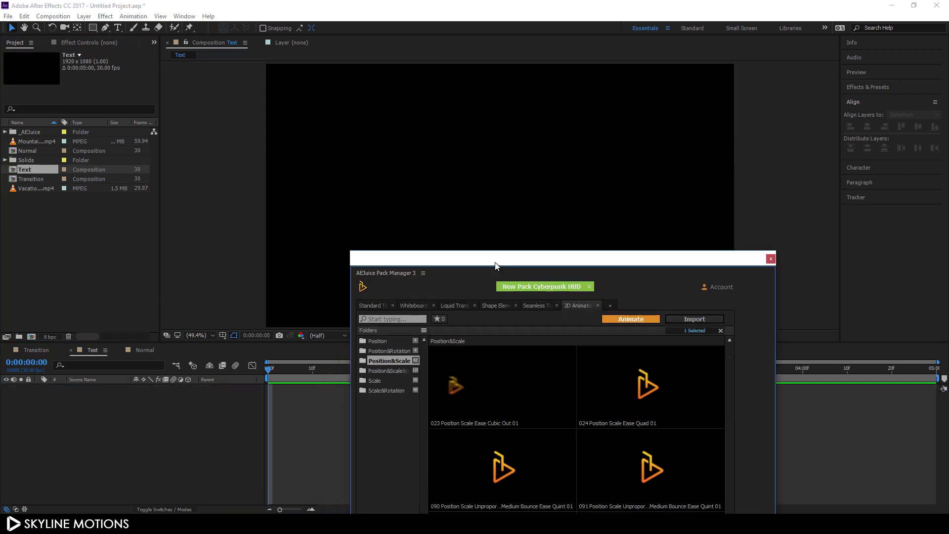
- Add a TEST text layer centred horizontally and vertically in the Text composition
{"action": "left_click_drag", "start_coordinate": [459, 159], "coordinate": [492, 298]}
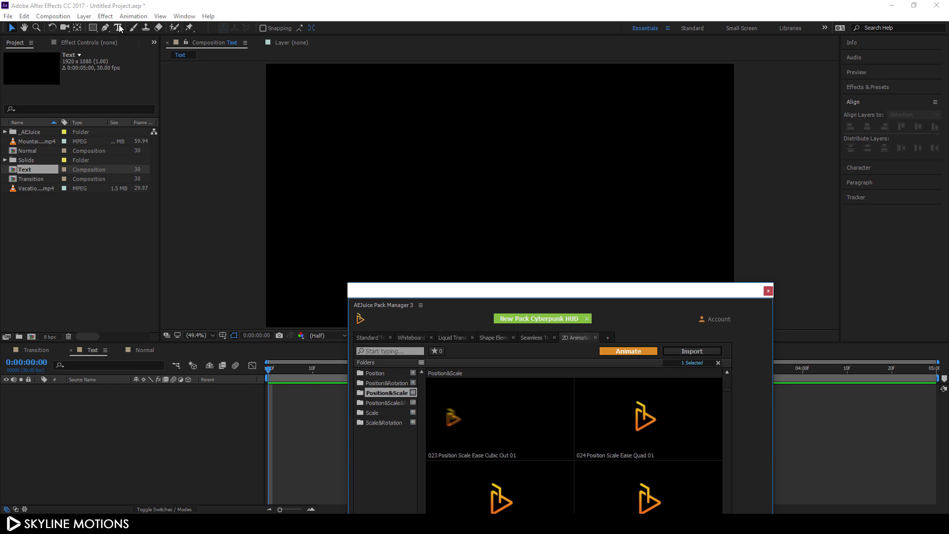
{"action": "left_click", "coordinate": [119, 28]}
{"action": "left_click", "coordinate": [474, 188]}
{"action": "type", "text": "TEST"}
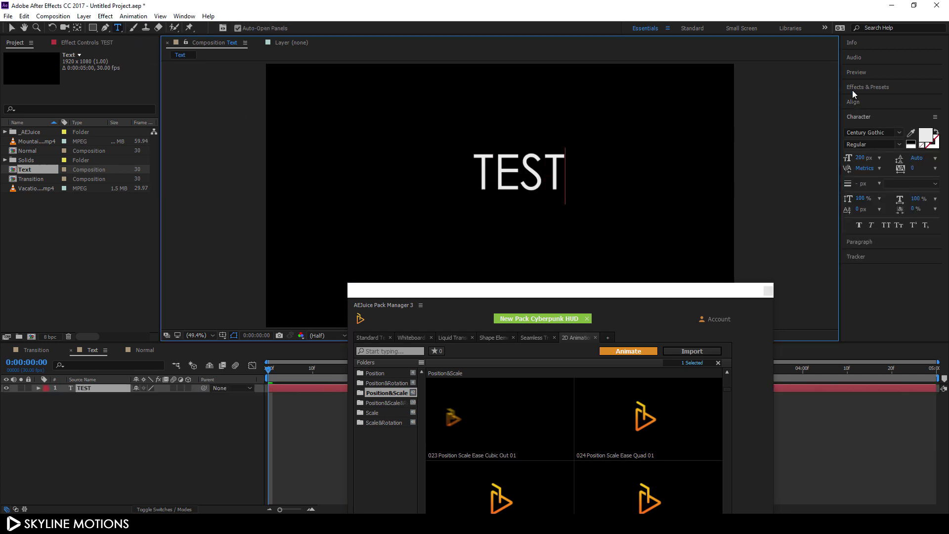
{"action": "left_click", "coordinate": [855, 102]}
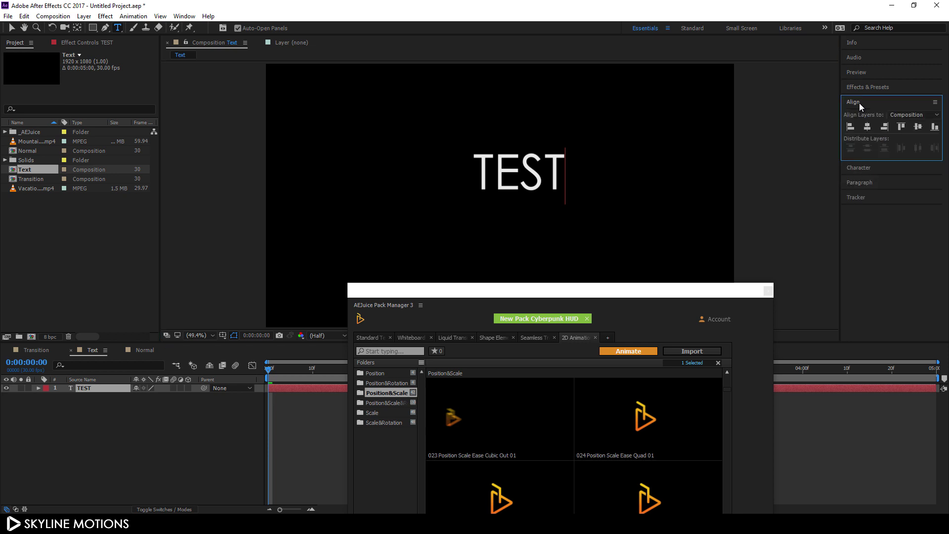
{"action": "left_click", "coordinate": [866, 126]}
{"action": "left_click", "coordinate": [918, 127]}
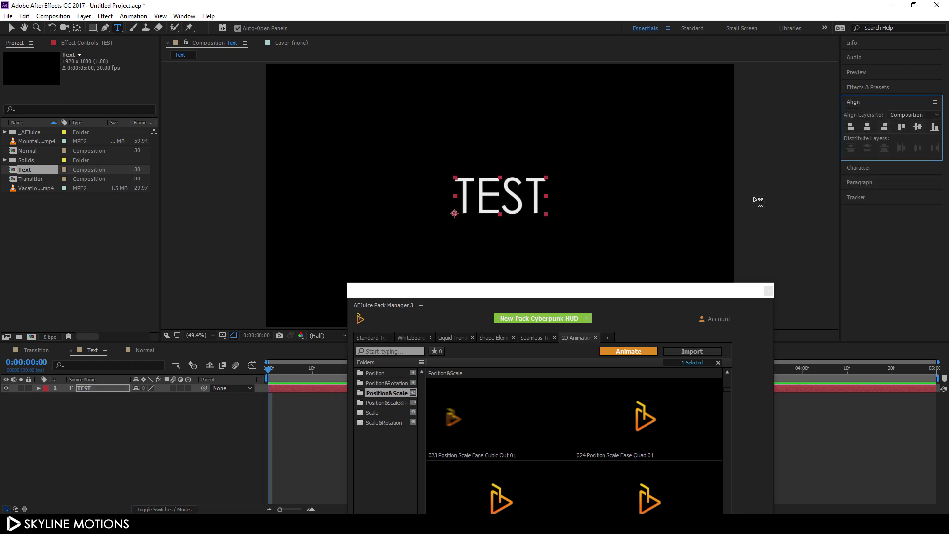
- Apply the 023 Position Scale Ease Cubic Out 01 preset to TEST and preview the animation
{"action": "left_click_drag", "start_coordinate": [460, 296], "coordinate": [593, 262]}
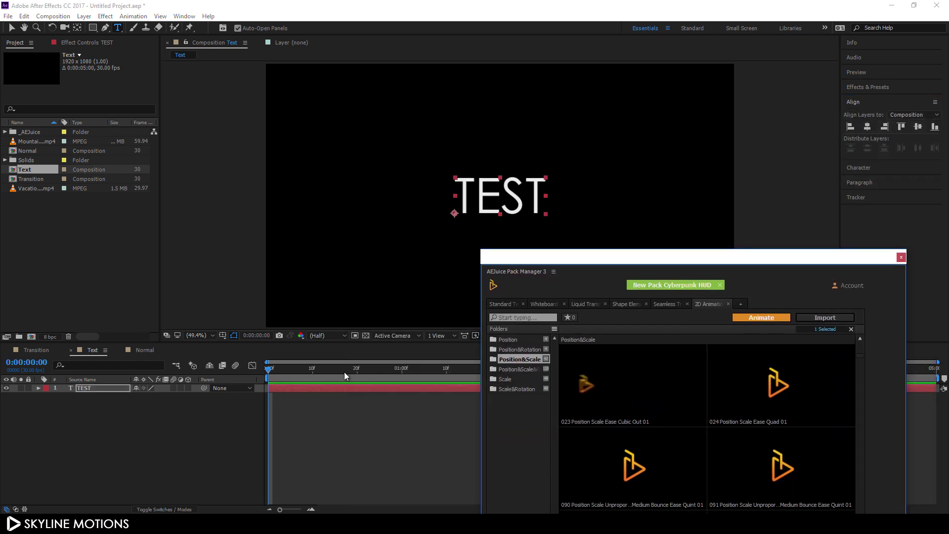
{"action": "key", "text": "space"}
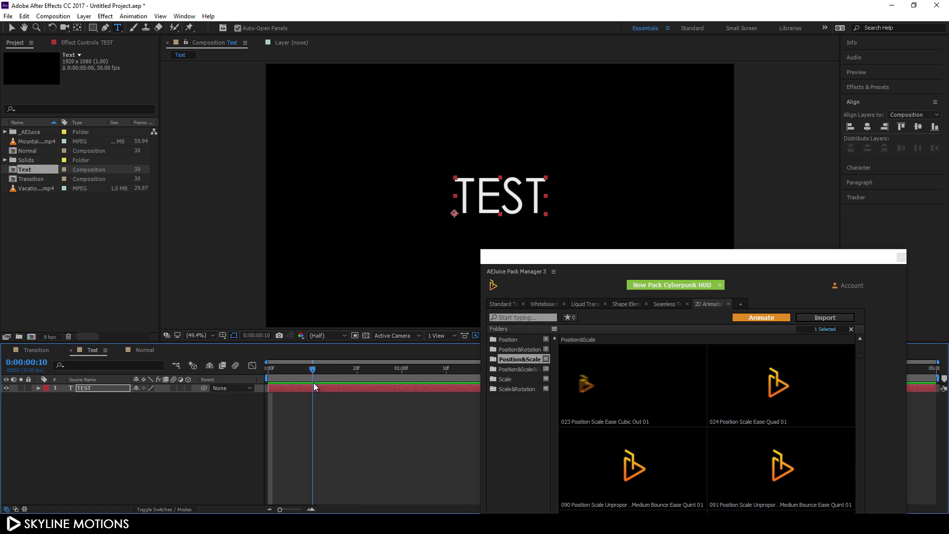
{"action": "mouse_move", "coordinate": [633, 384]}
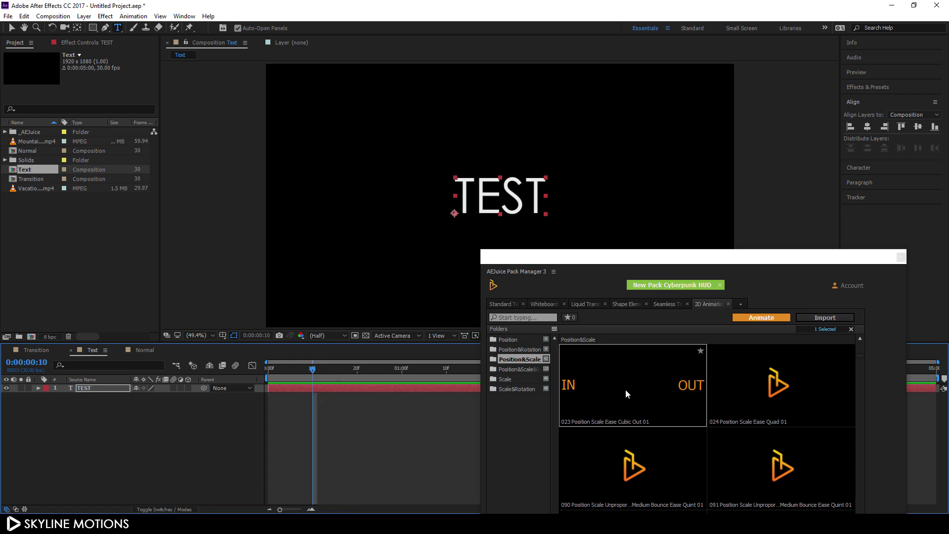
{"action": "double_click", "coordinate": [625, 390]}
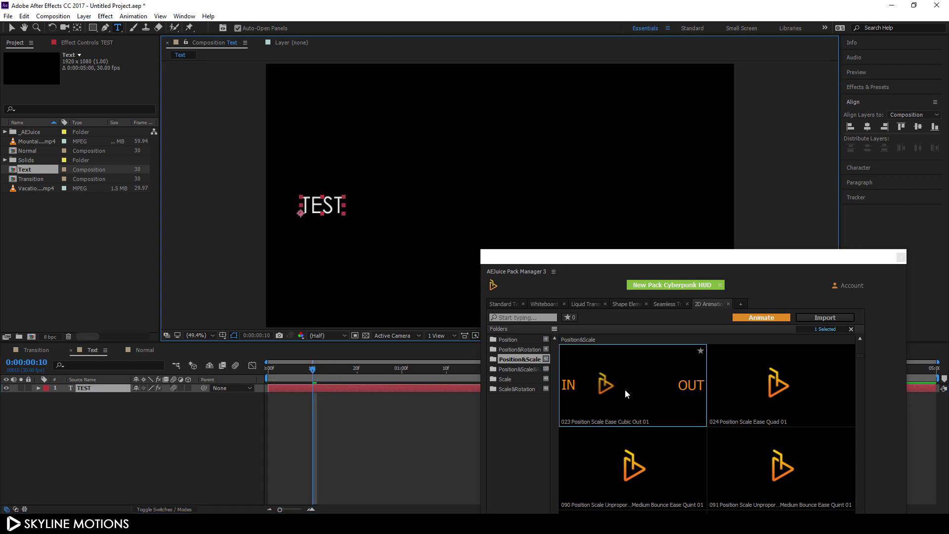
{"action": "left_click_drag", "start_coordinate": [274, 370], "coordinate": [361, 376]}
{"action": "left_click_drag", "start_coordinate": [727, 255], "coordinate": [574, 138]}
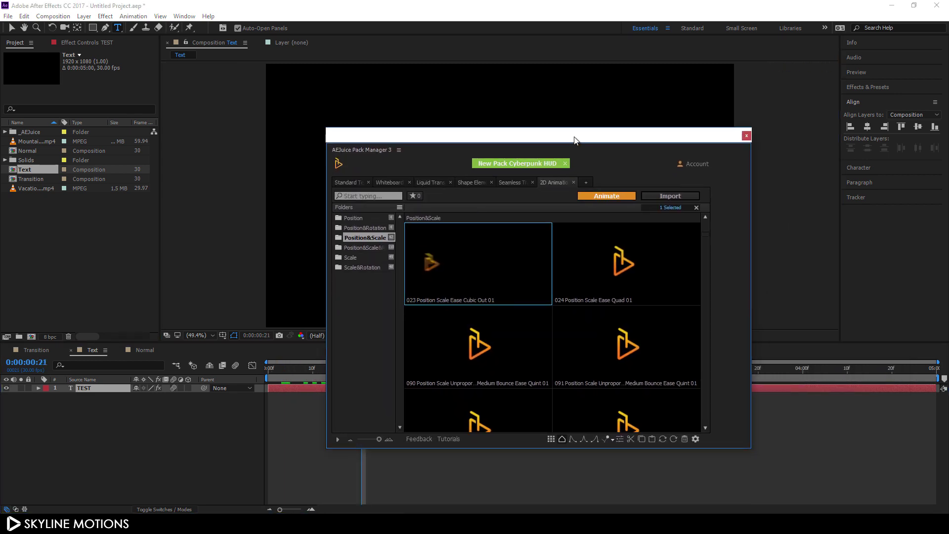
- Add a New Pack tab listing purchased and free packs such as Starter Pack
{"action": "left_click", "coordinate": [588, 181]}
{"action": "mouse_move", "coordinate": [702, 254]}
{"action": "left_mouse_down"}
{"action": "mouse_move", "coordinate": [702, 281]}
{"action": "mouse_move", "coordinate": [702, 223]}
{"action": "left_mouse_up"}
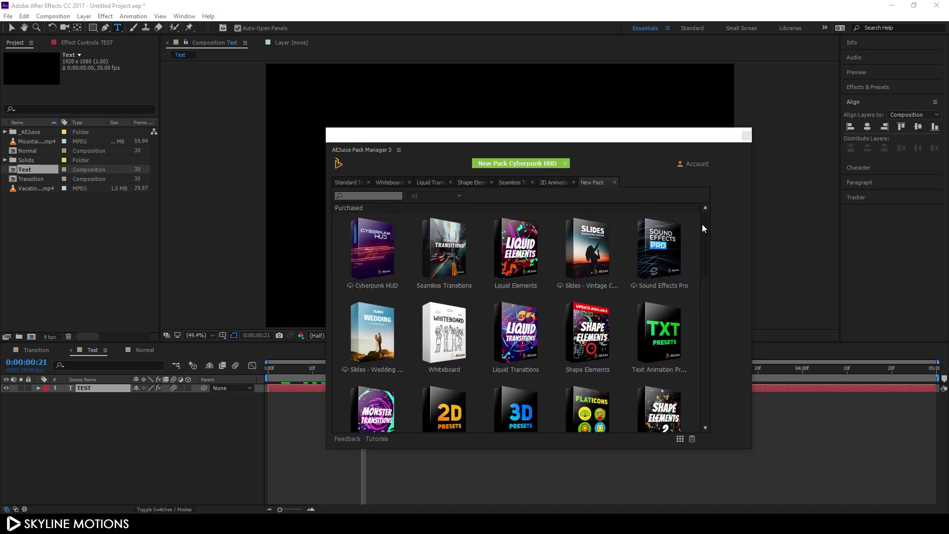
{"action": "left_click_drag", "start_coordinate": [706, 263], "coordinate": [704, 368]}
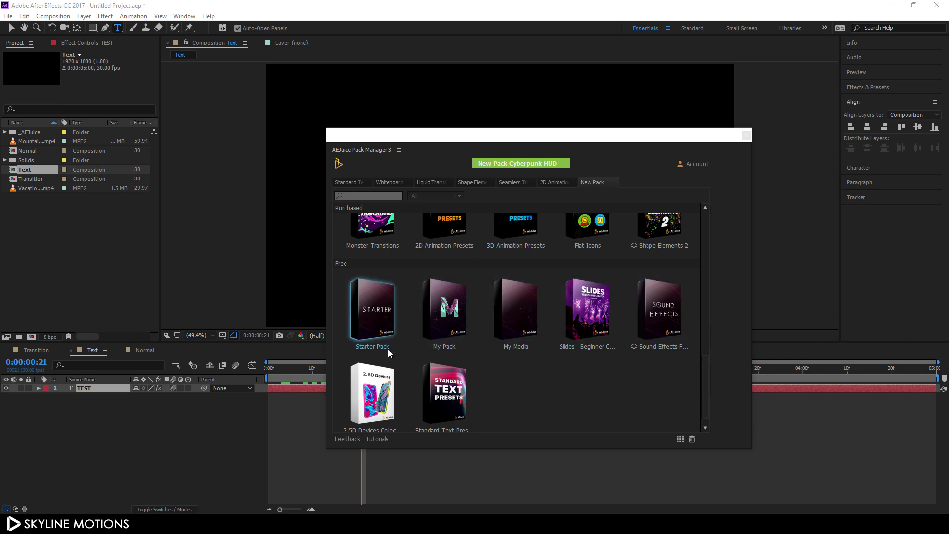
{"action": "mouse_move", "coordinate": [705, 389]}
{"action": "left_mouse_down"}
{"action": "mouse_move", "coordinate": [718, 333]}
{"action": "mouse_move", "coordinate": [711, 403]}
{"action": "left_mouse_up"}
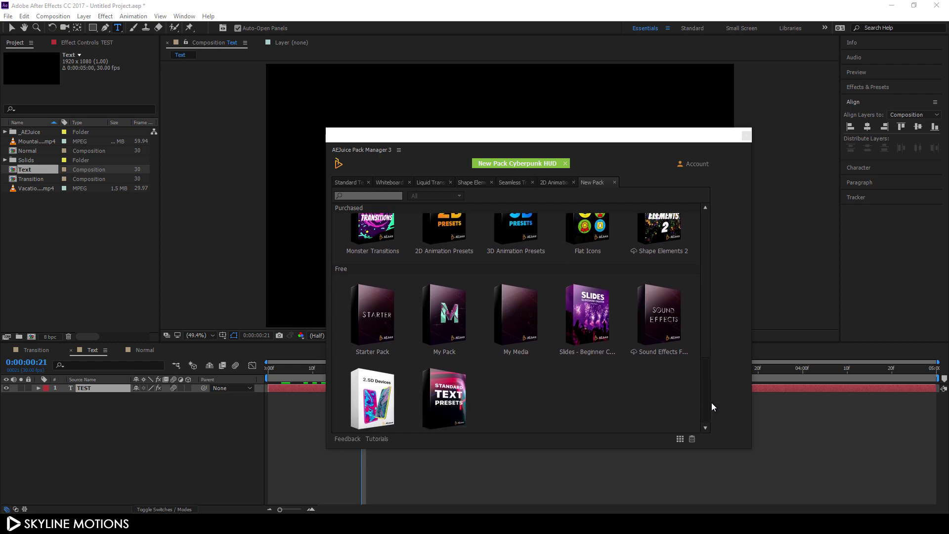